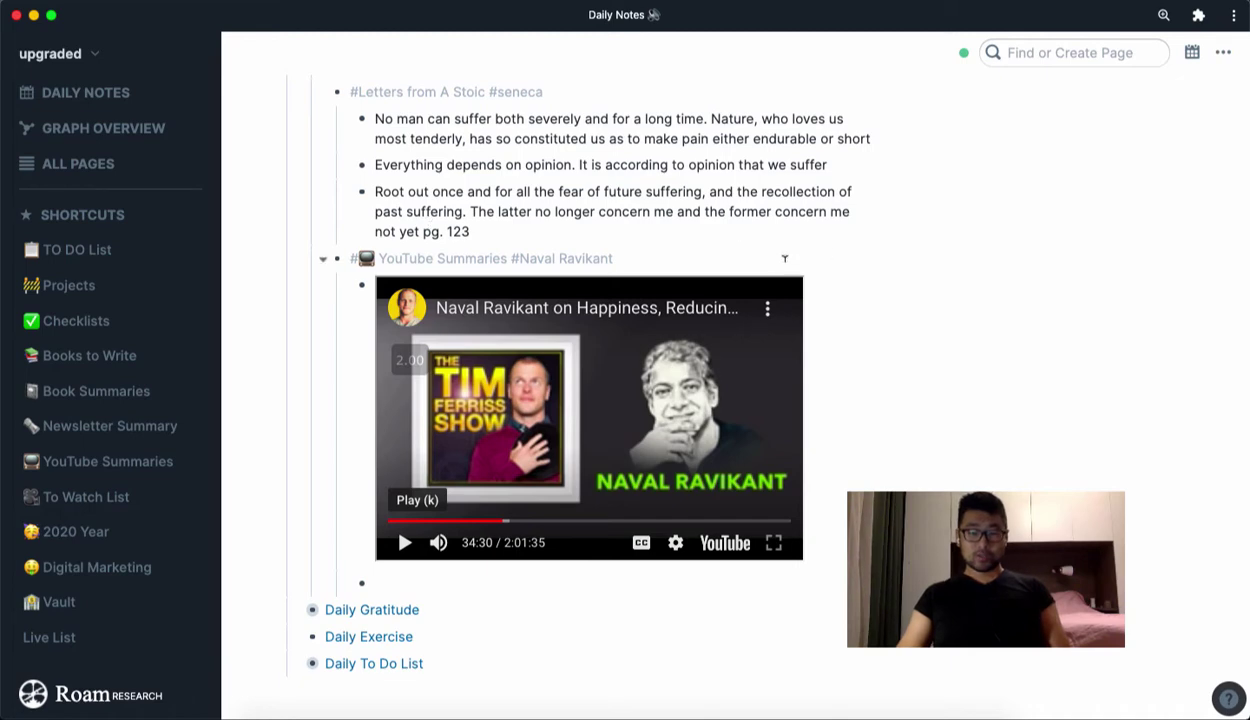
Outdent the empty bullet below the embedded video and tag it with the 📺 YouTube Summaries page.
click(432, 581)
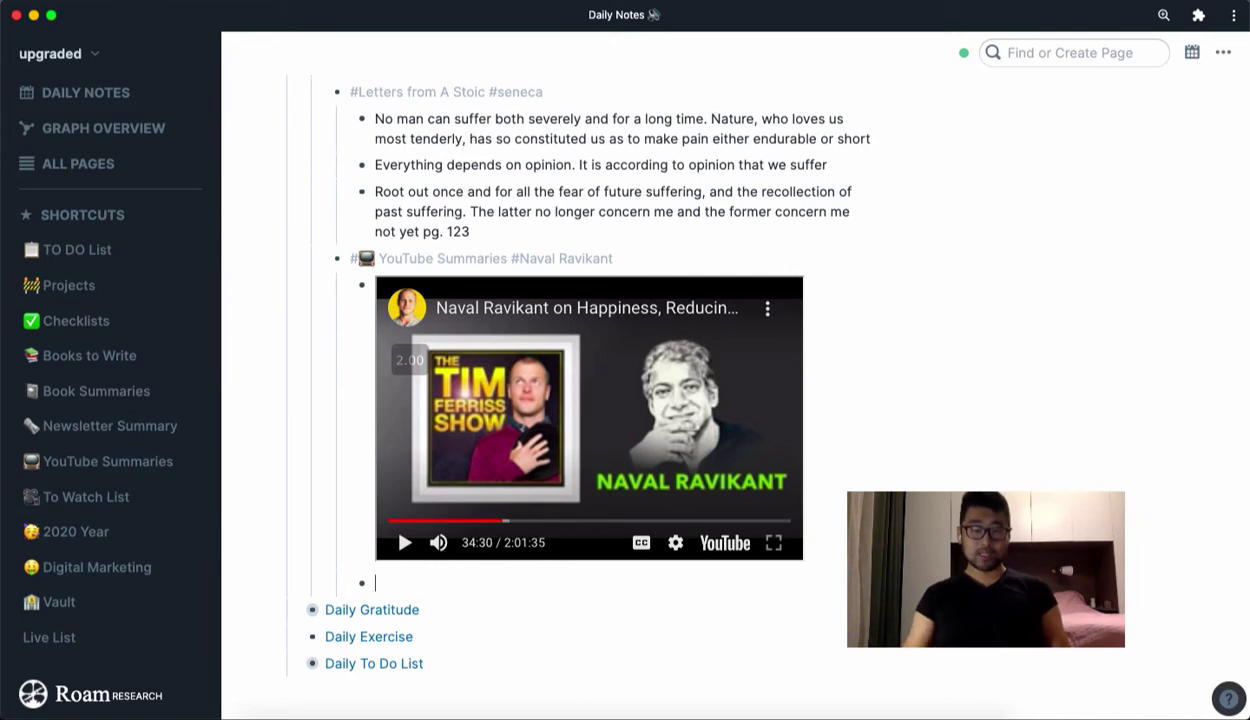
key(shift+Tab)
scroll(415, 303, up, 1)
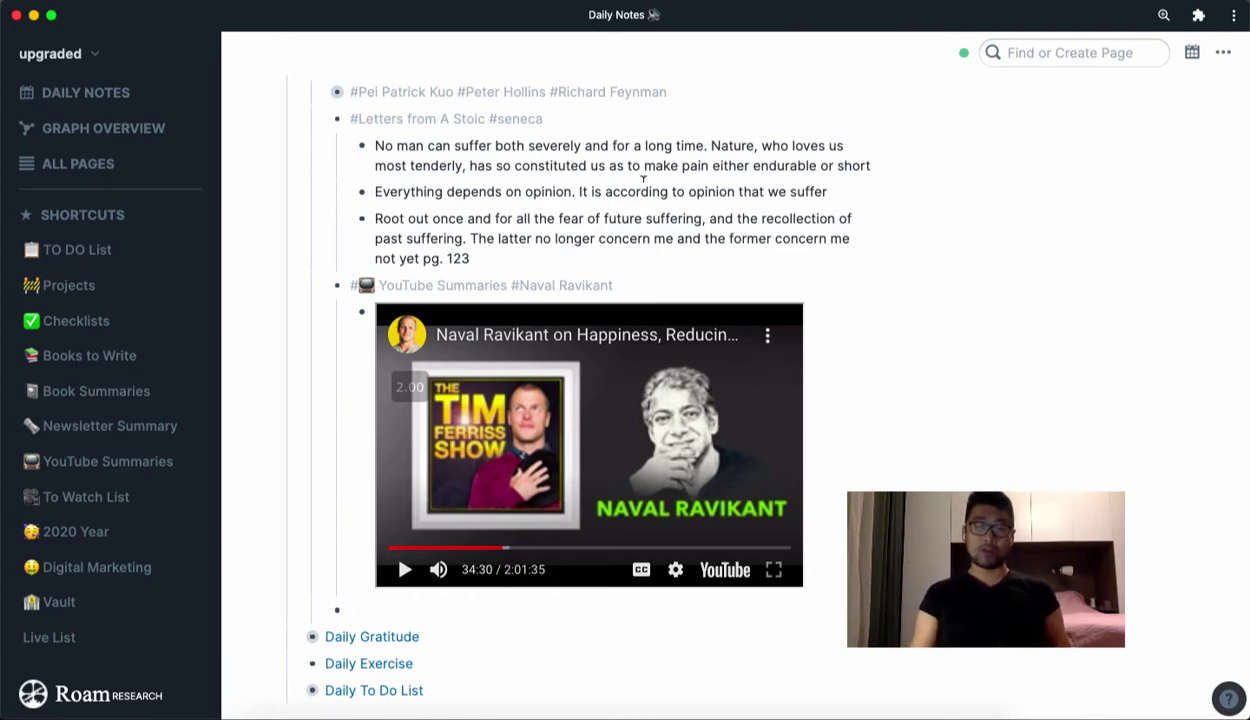
text(#yut)
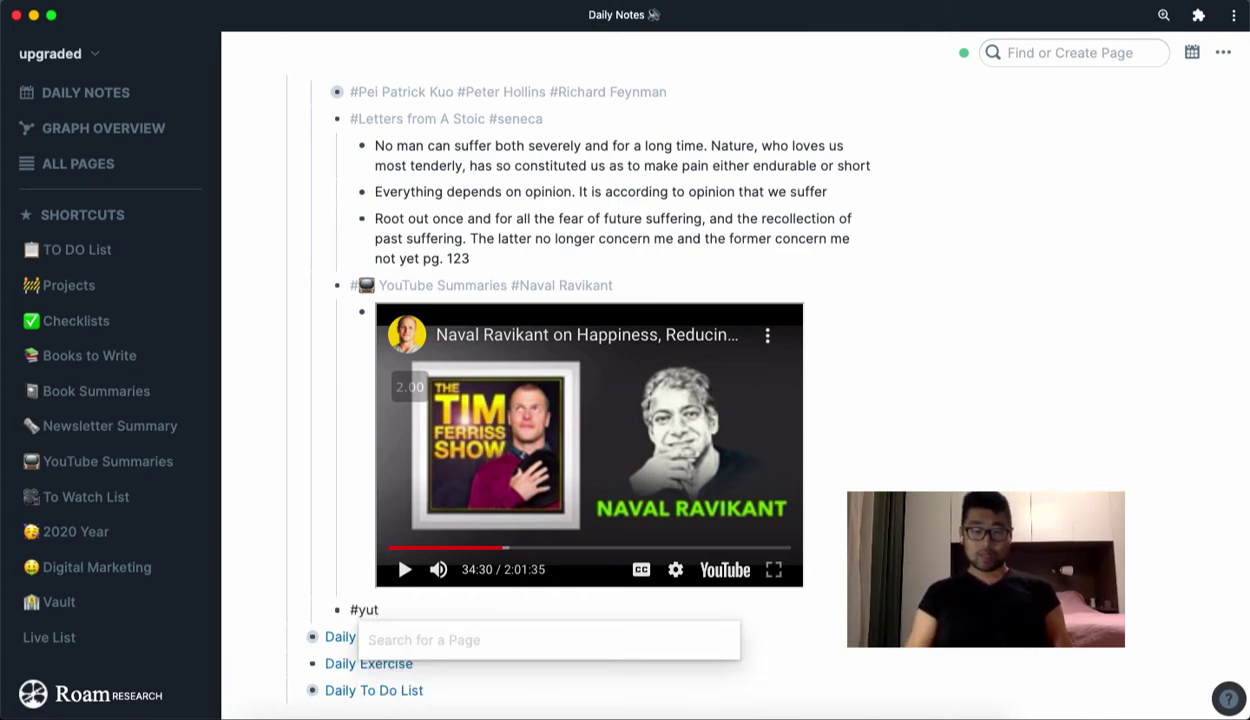
key(BackSpace)
key(BackSpace)
text(ou)
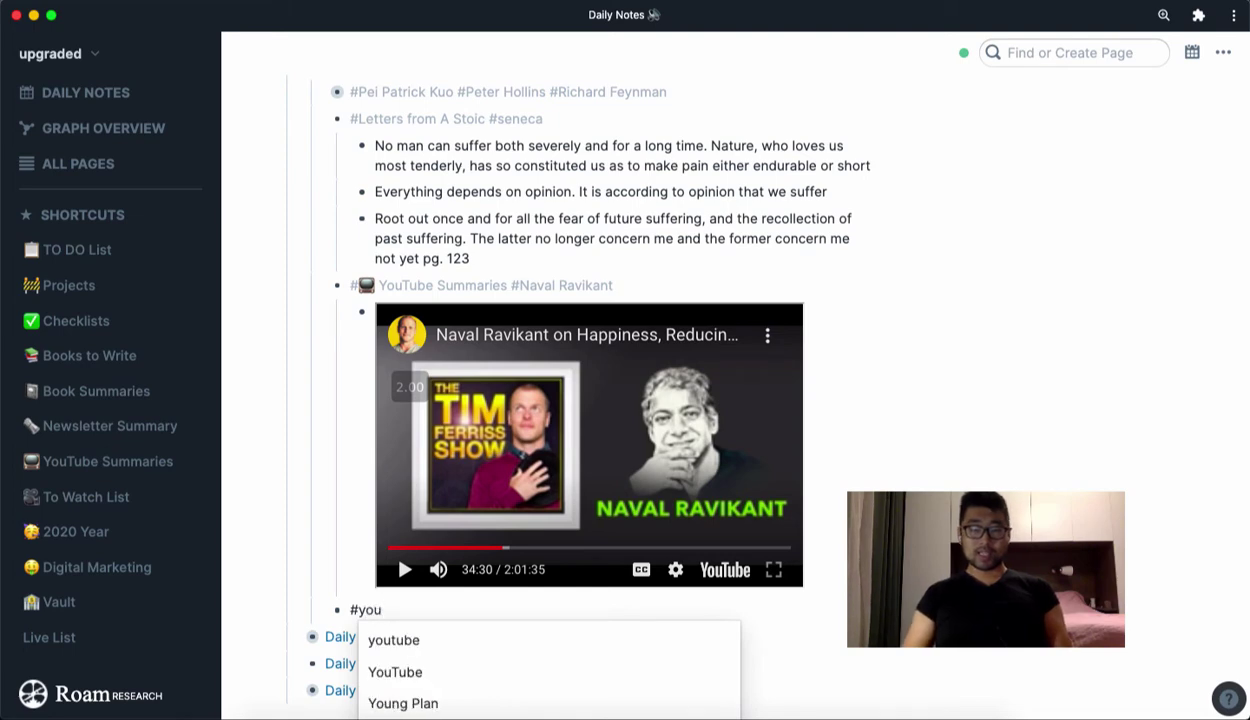
text(tube)
key(Down)
key(Down)
key(Return)
Add a nested bullet reading "Source: [YouTube]()" under the new YouTube Summaries tag.
key(Return)
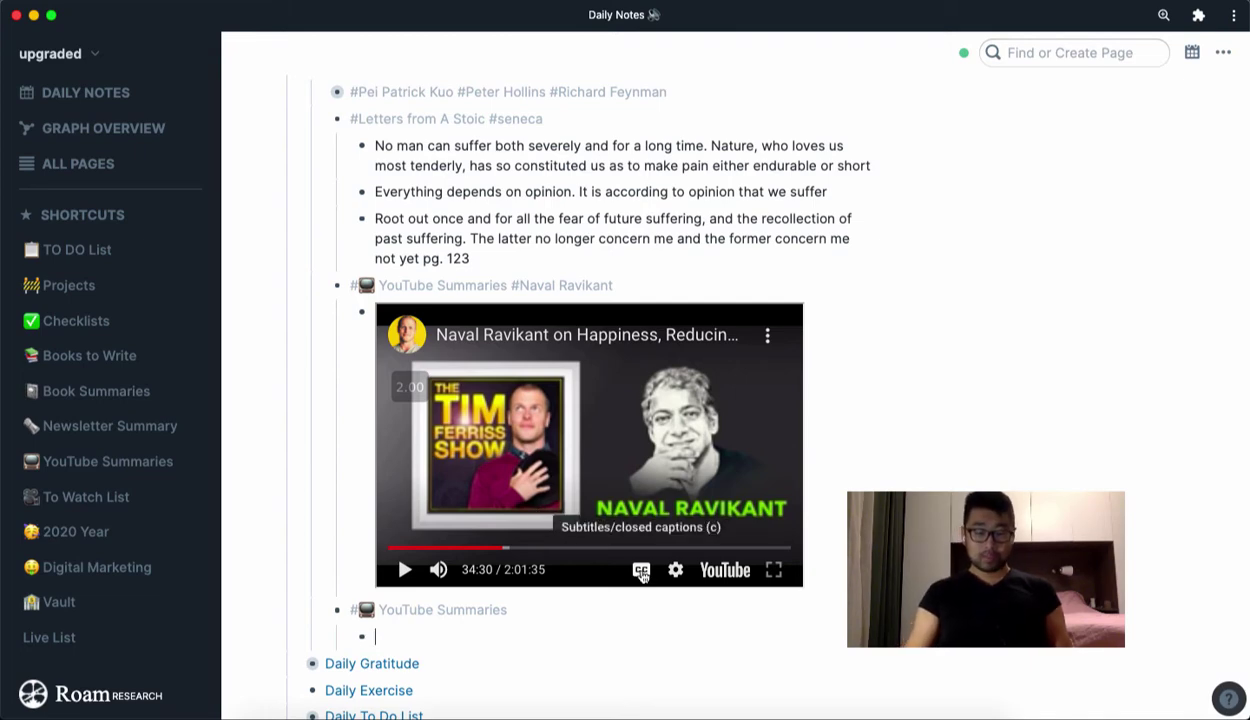
text([]())
key(Left)
text(Source: [)
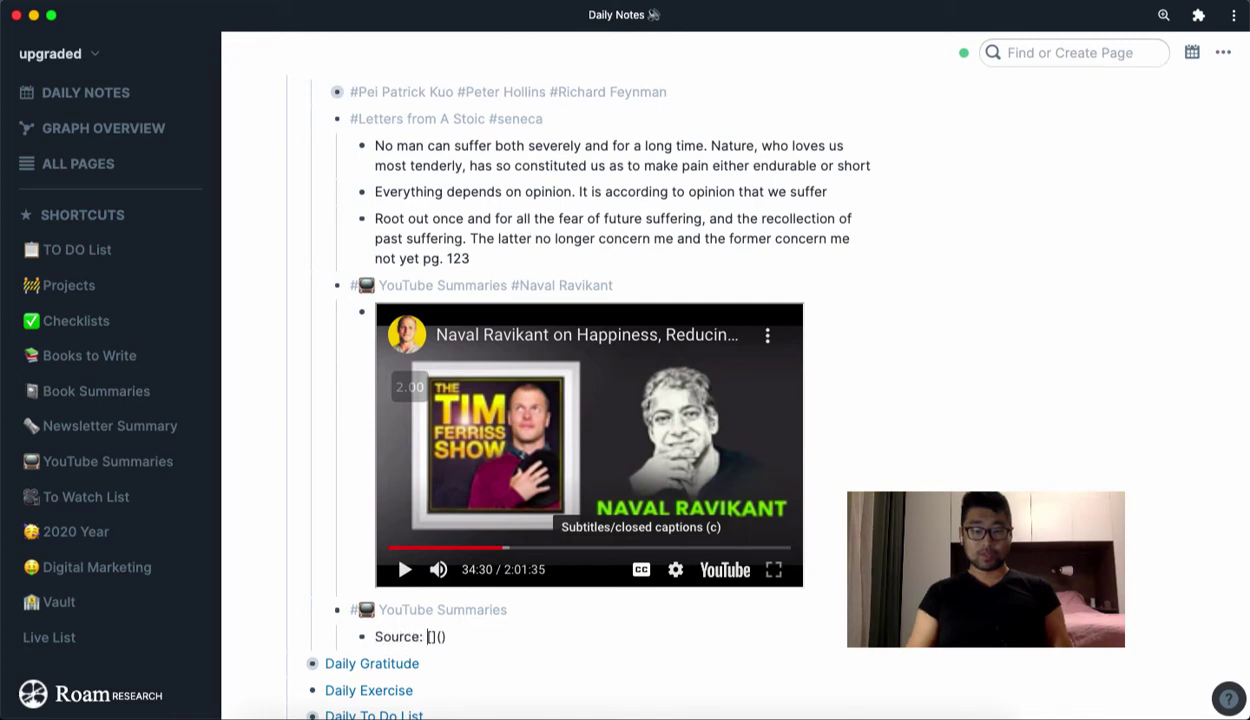
text(YouTube)
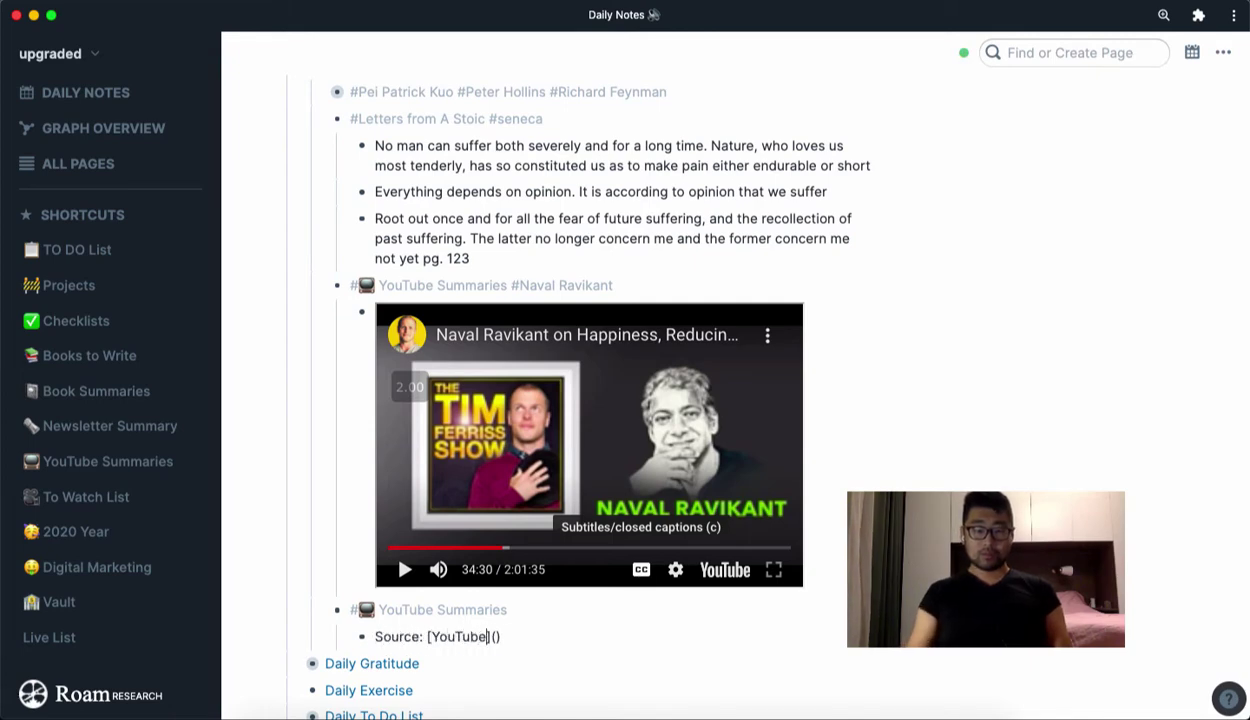
Copy the URL from the existing video embed and insert it as the target of the YouTube source link.
click(739, 280)
key(Down)
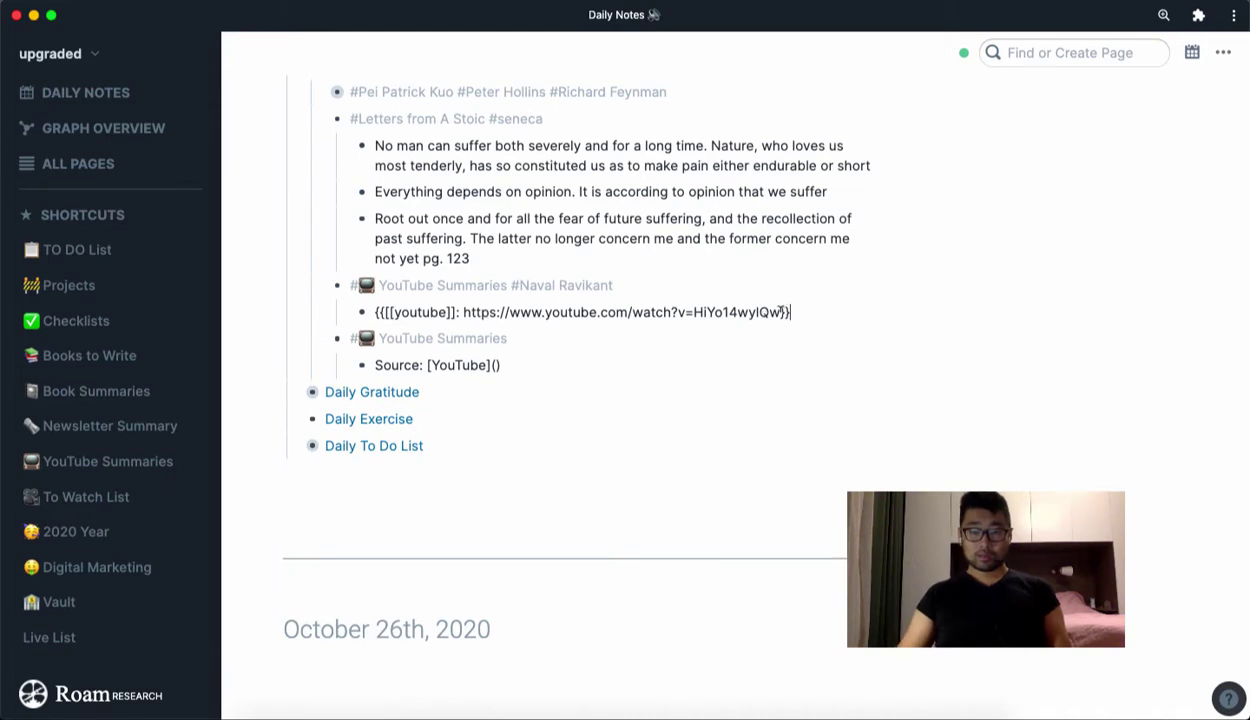
drag(781, 312, 466, 312)
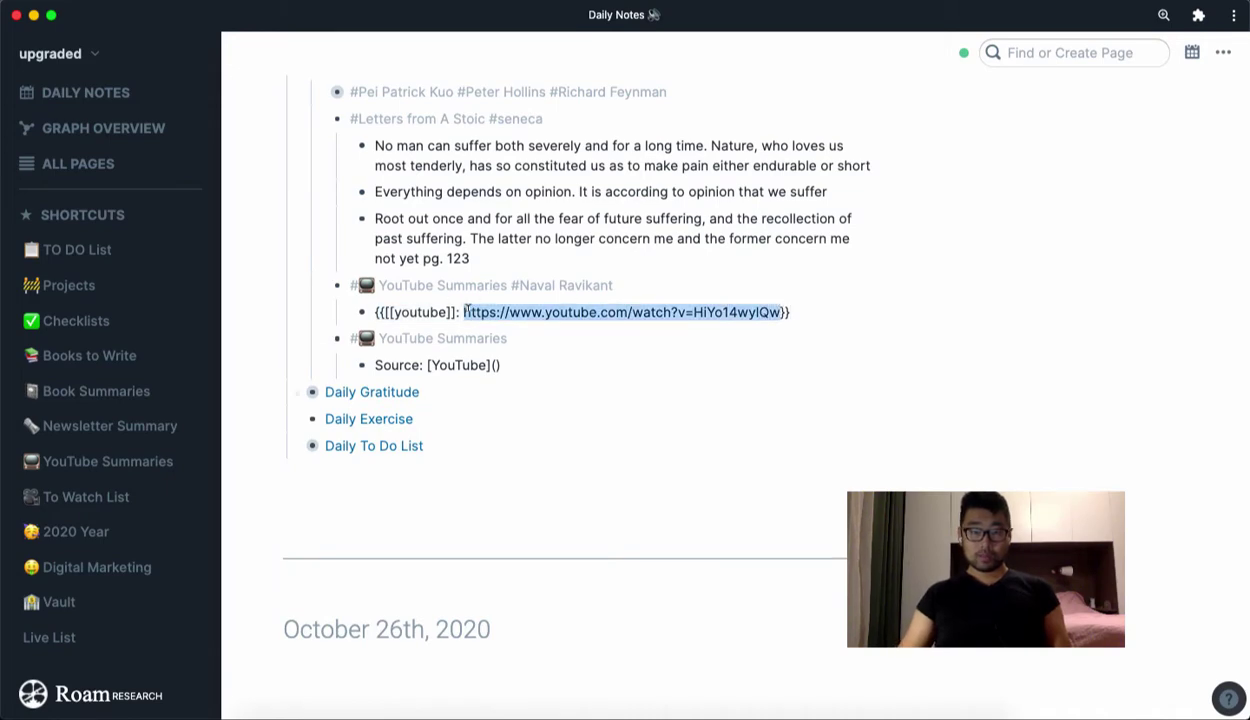
key(Escape)
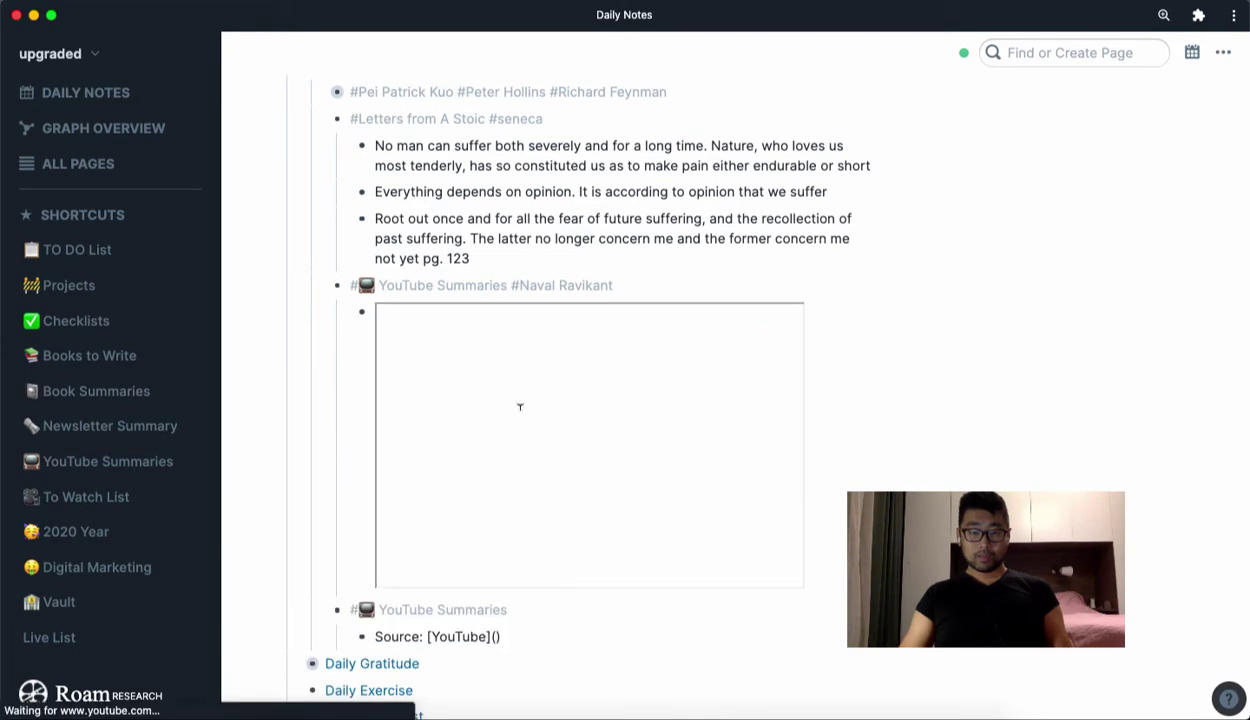
click(503, 637)
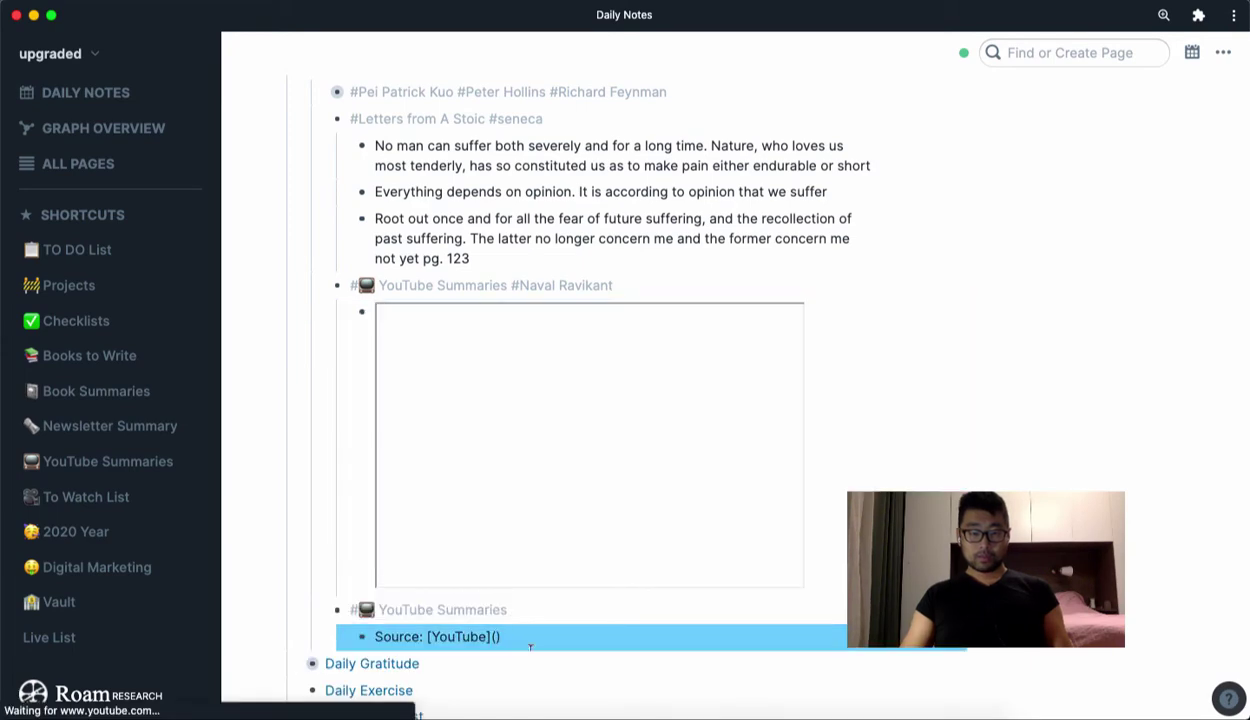
text(https://www.youtube.com/watch?v=HiYo14wylQw)
Nest two "Content" bullets under the source link, with an empty bullet between them.
key(Return)
key(Tab)
text(Content)
key(Return)
text(Content)
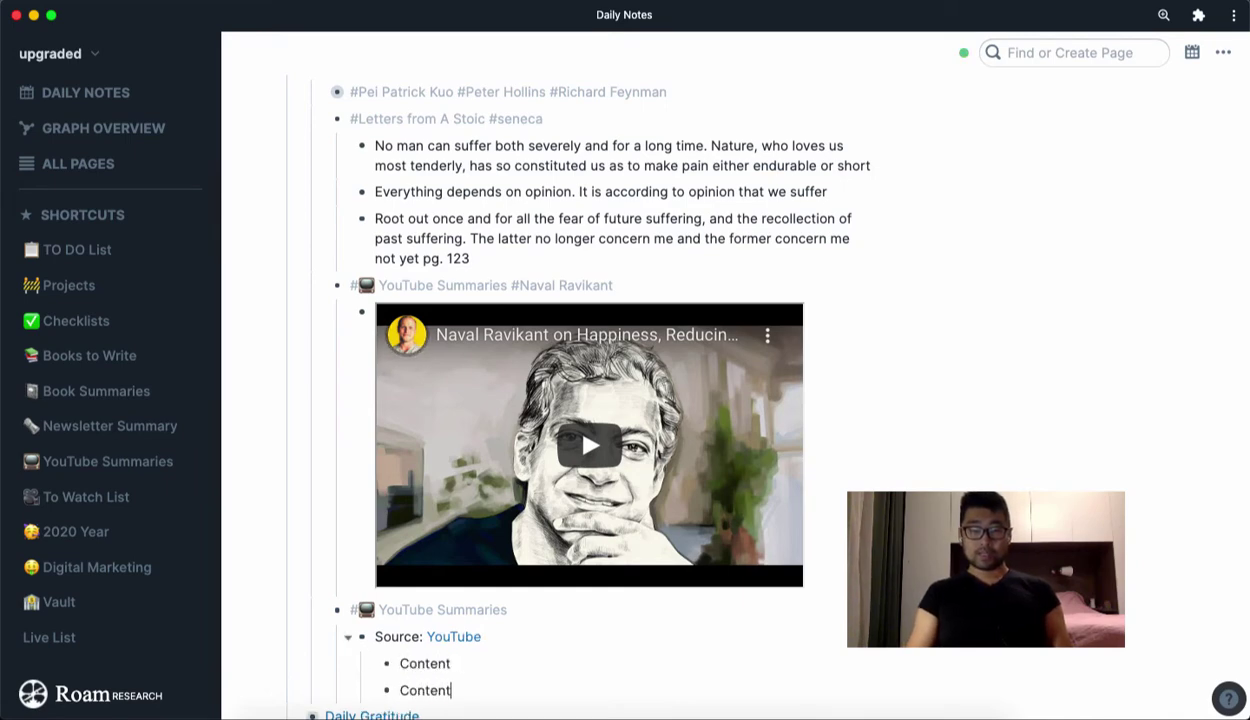
scroll(569, 596, down, 1)
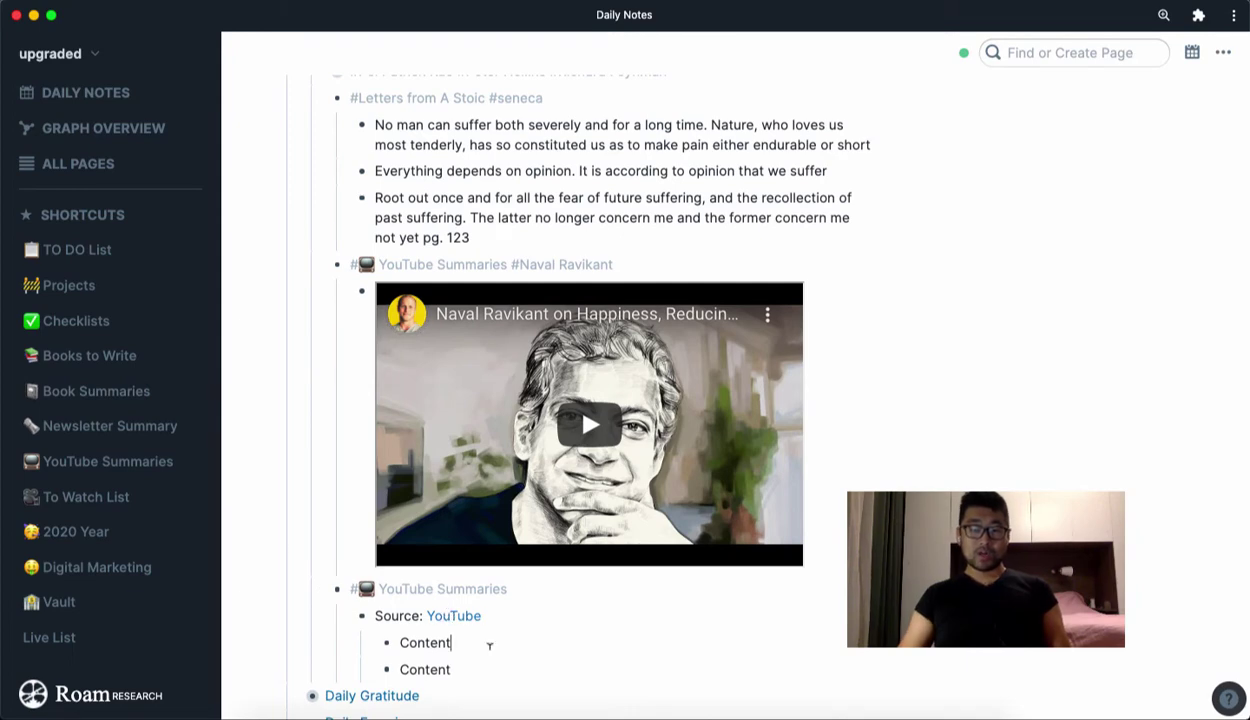
key(Return)
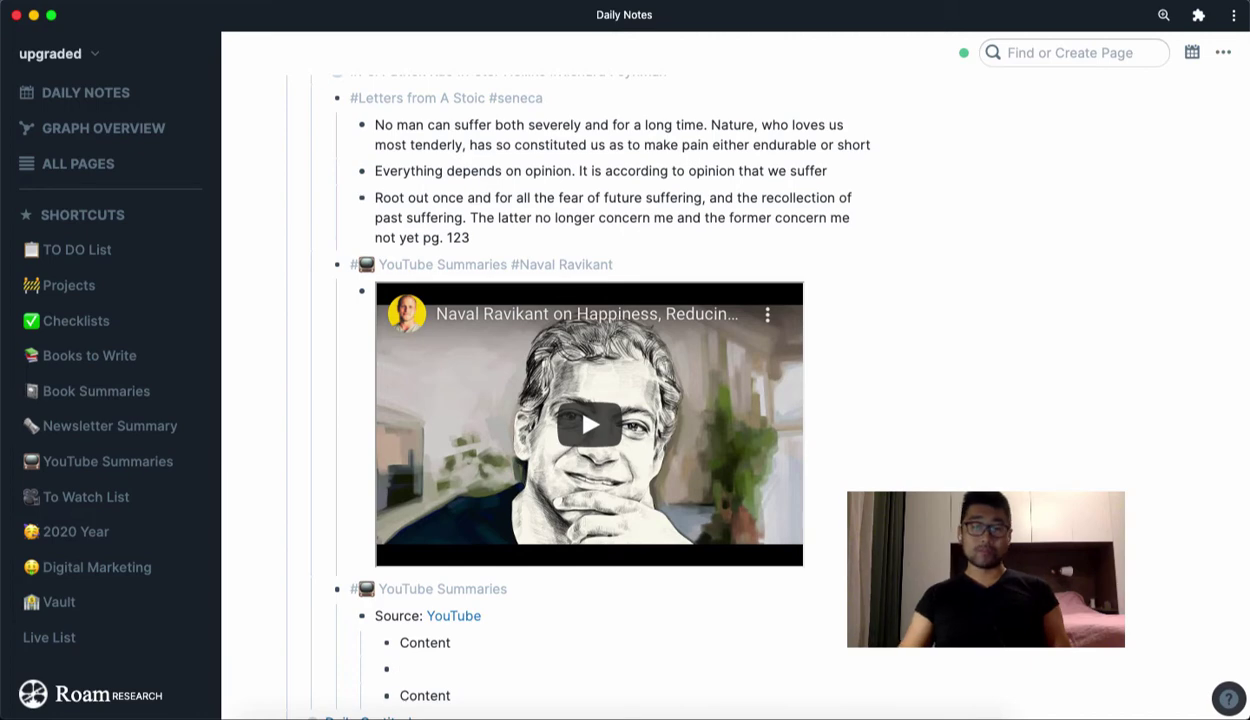
Add the tags #Naval Ravikant and #investment to the new YouTube Summaries heading bullet.
click(553, 590)
text(#nava)
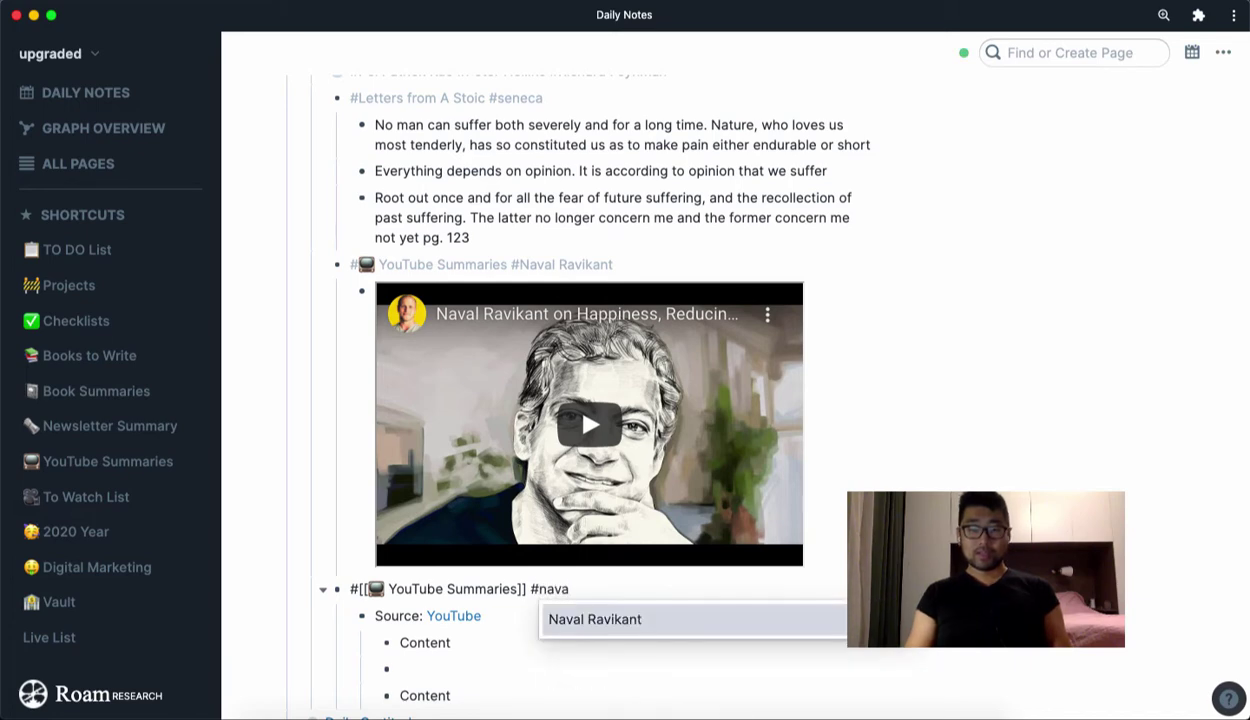
key(Return)
text(#)
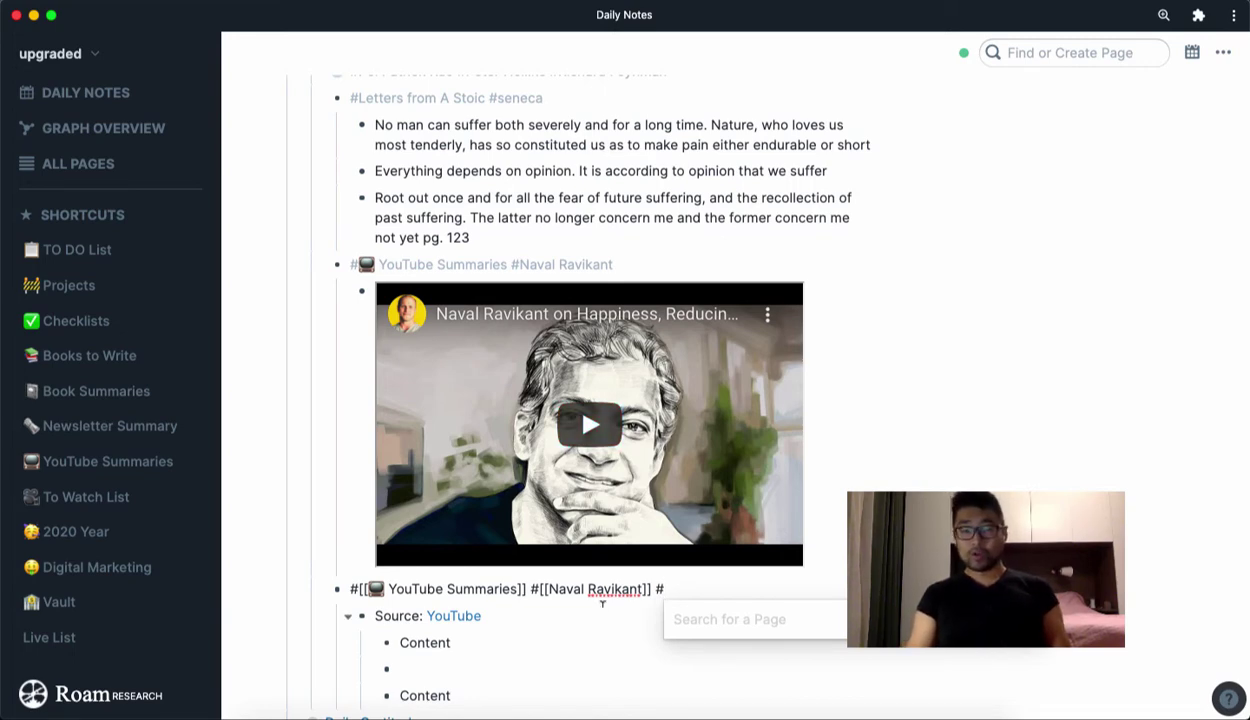
text(Inves)
key(Return)
click(506, 632)
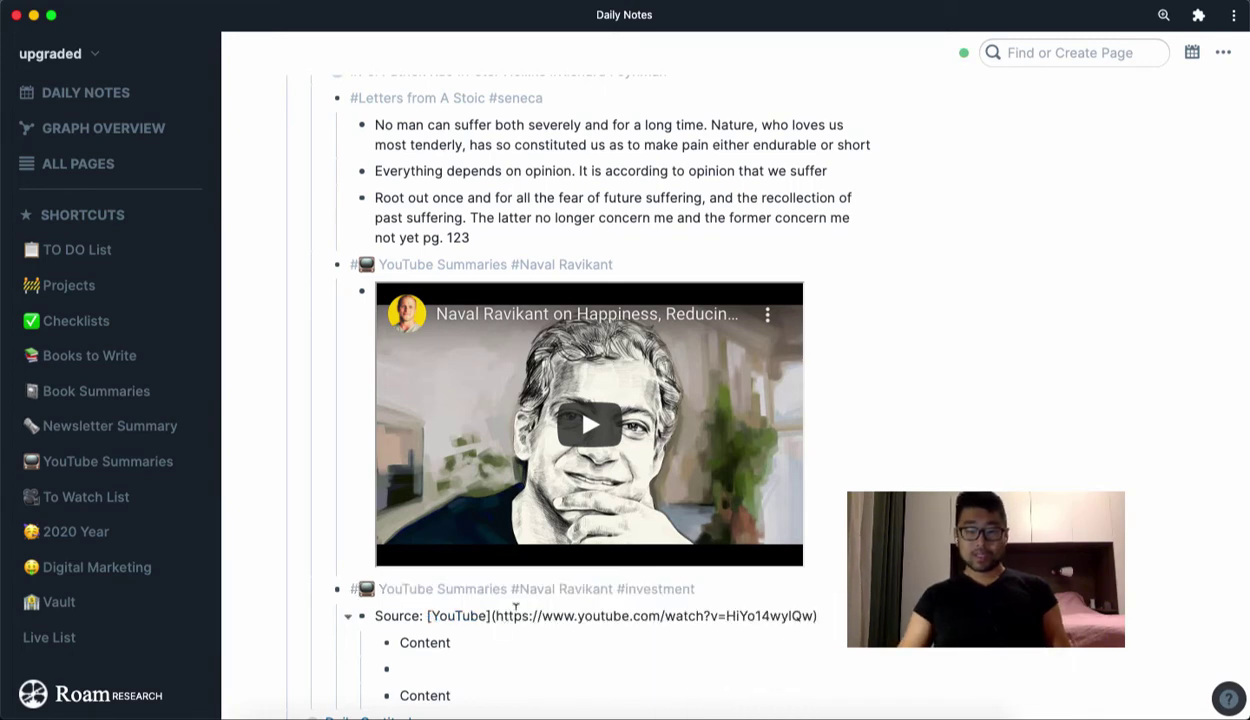
click(727, 658)
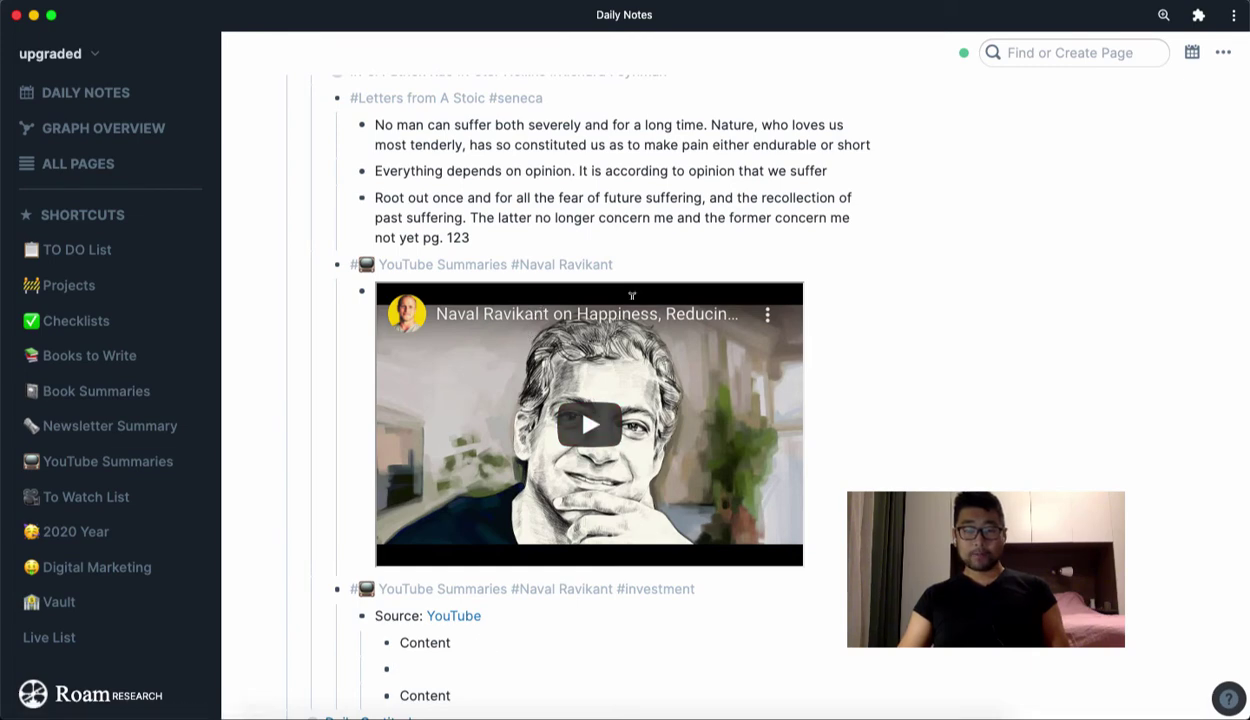
Add a bullet at the level of the source line, below its content, and embed the same YouTube video there.
click(527, 616)
key(Return)
key(shift+Tab)
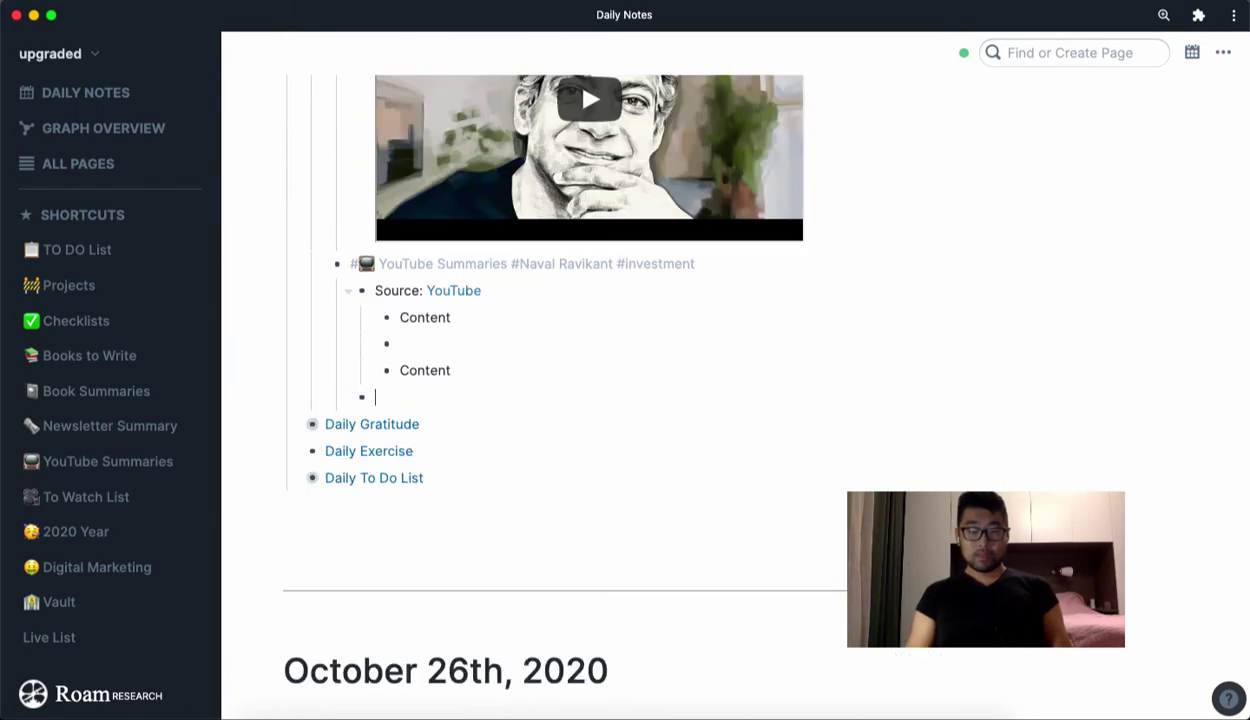
text(/emb)
key(Down)
key(Return)
text(https://www.youtube.com/watch?v=HiYo14wyIQw)
key(Escape)
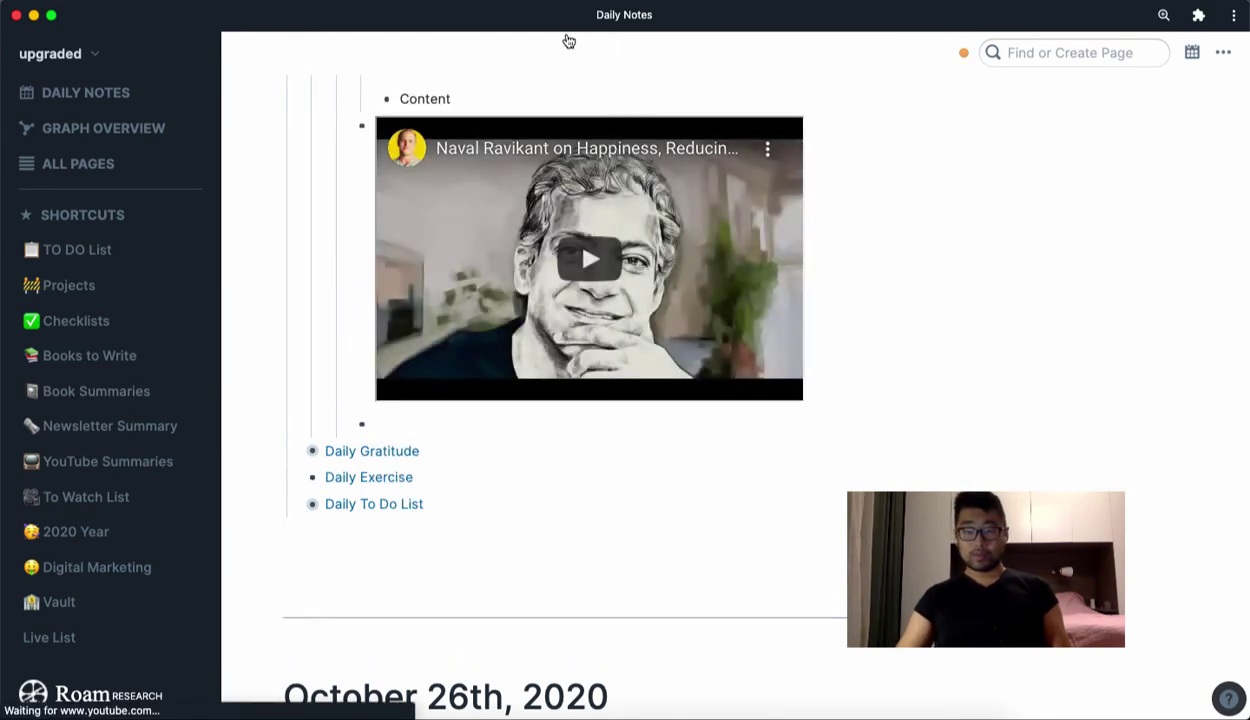
Play the newly embedded video and try its speed controls, raising playback to 2.10 and returning it to 1.00.
scroll(552, 305, up, 2)
click(606, 373)
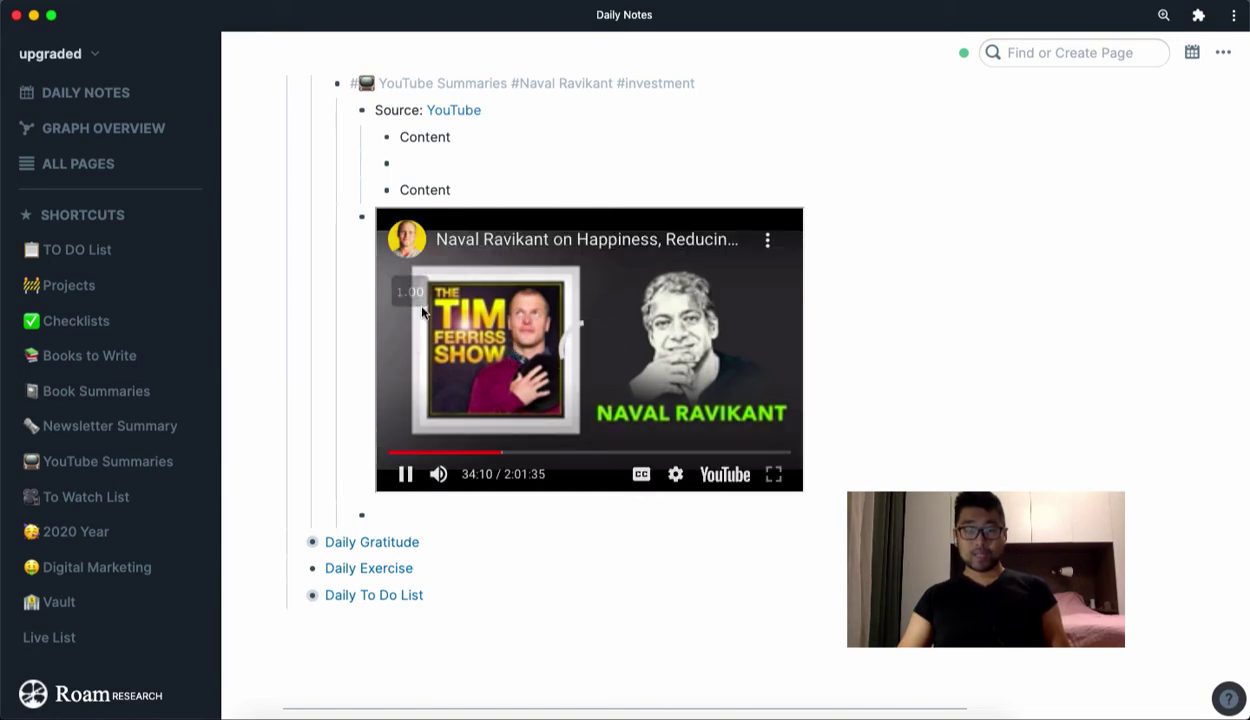
mouse_move(415, 294)
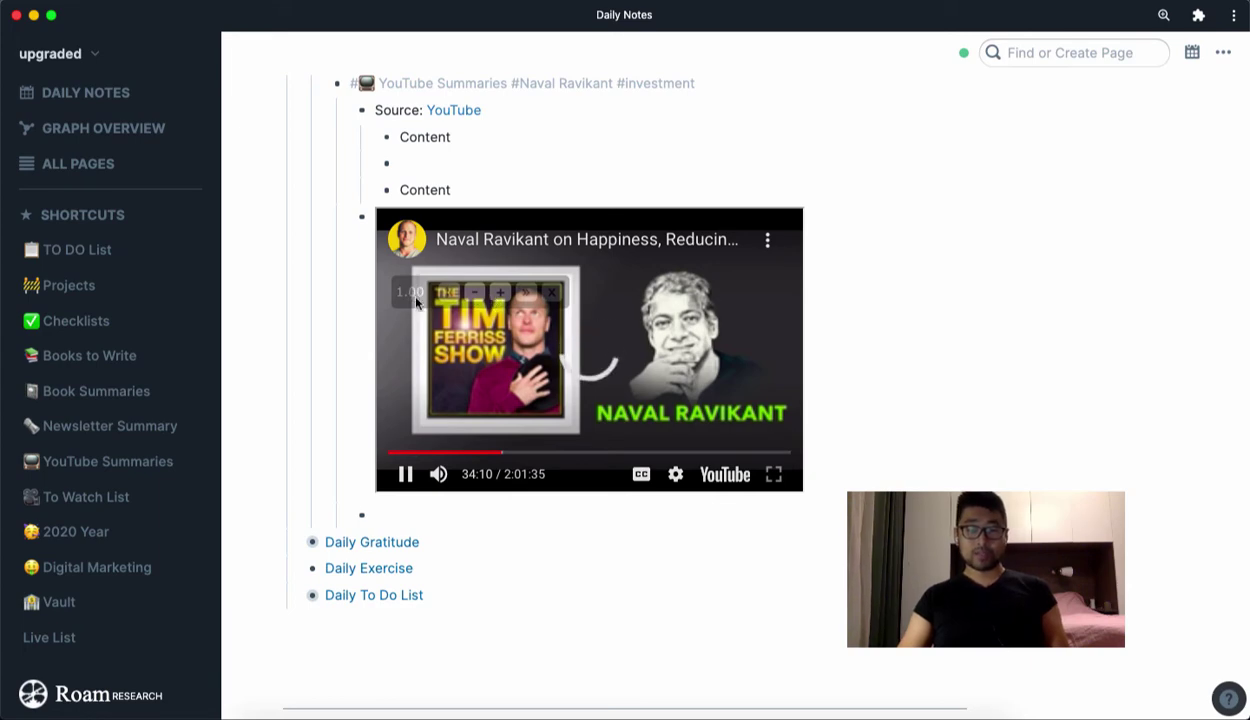
click(503, 296)
click(503, 296)
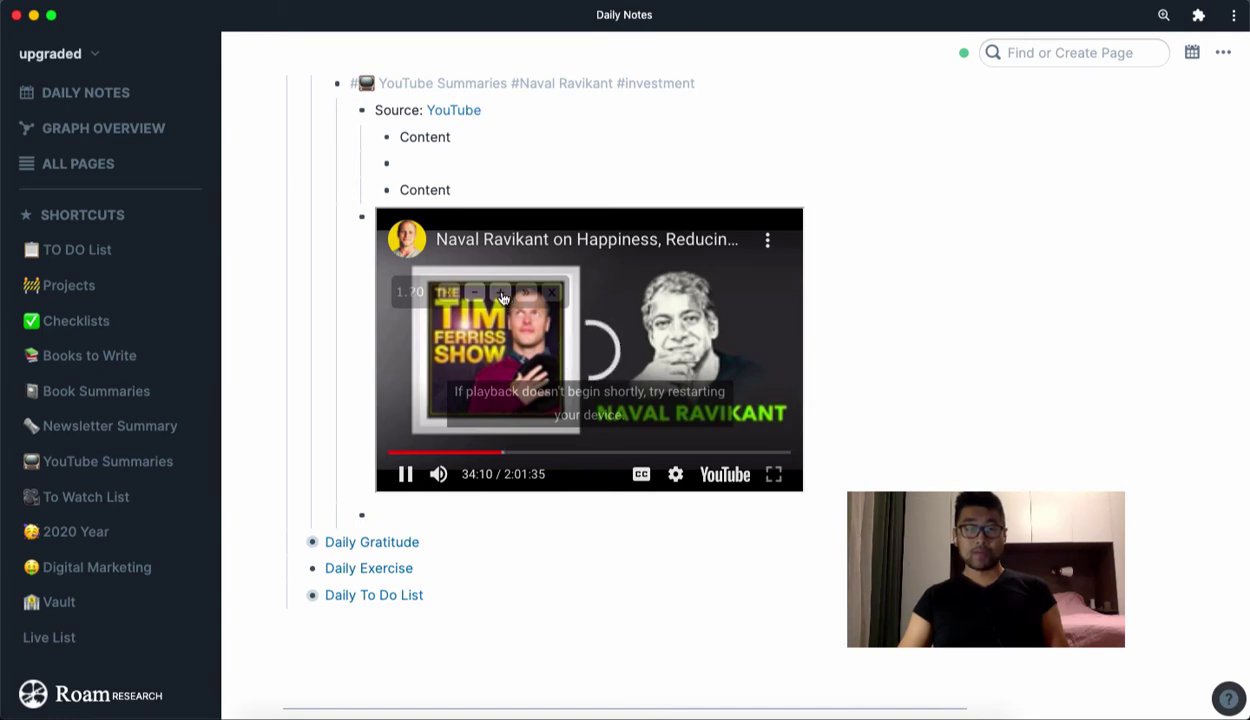
click(501, 297)
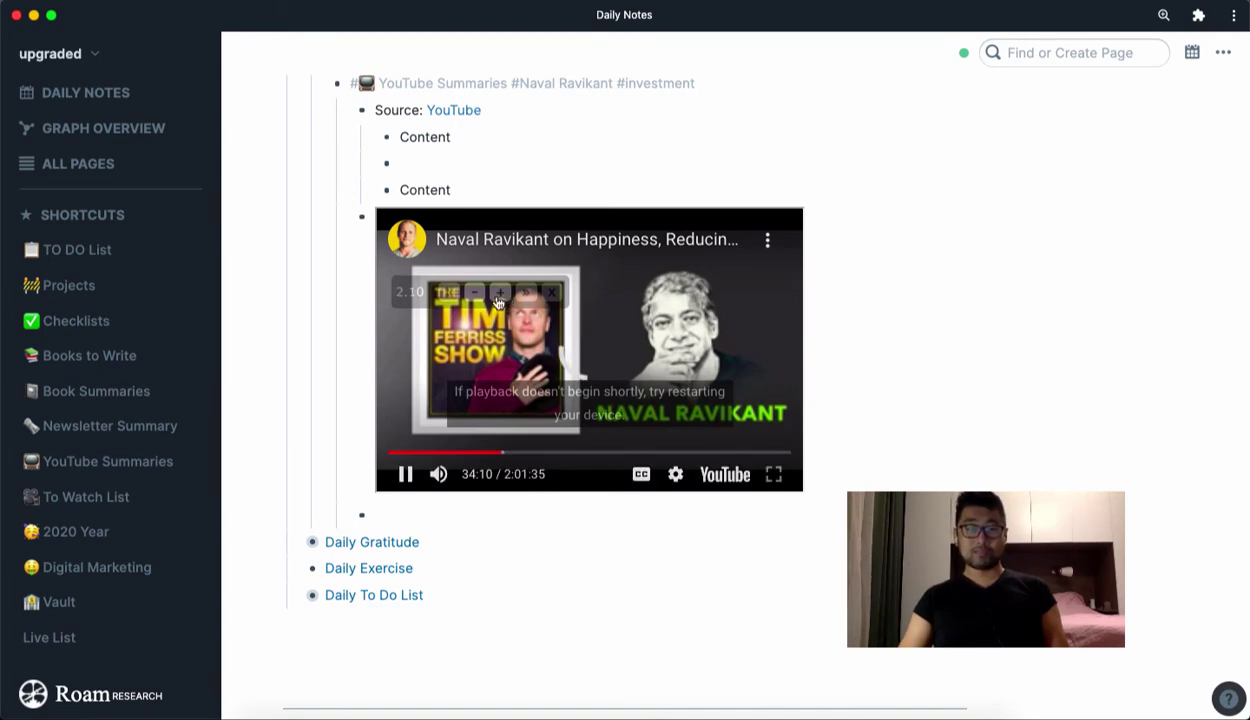
click(499, 299)
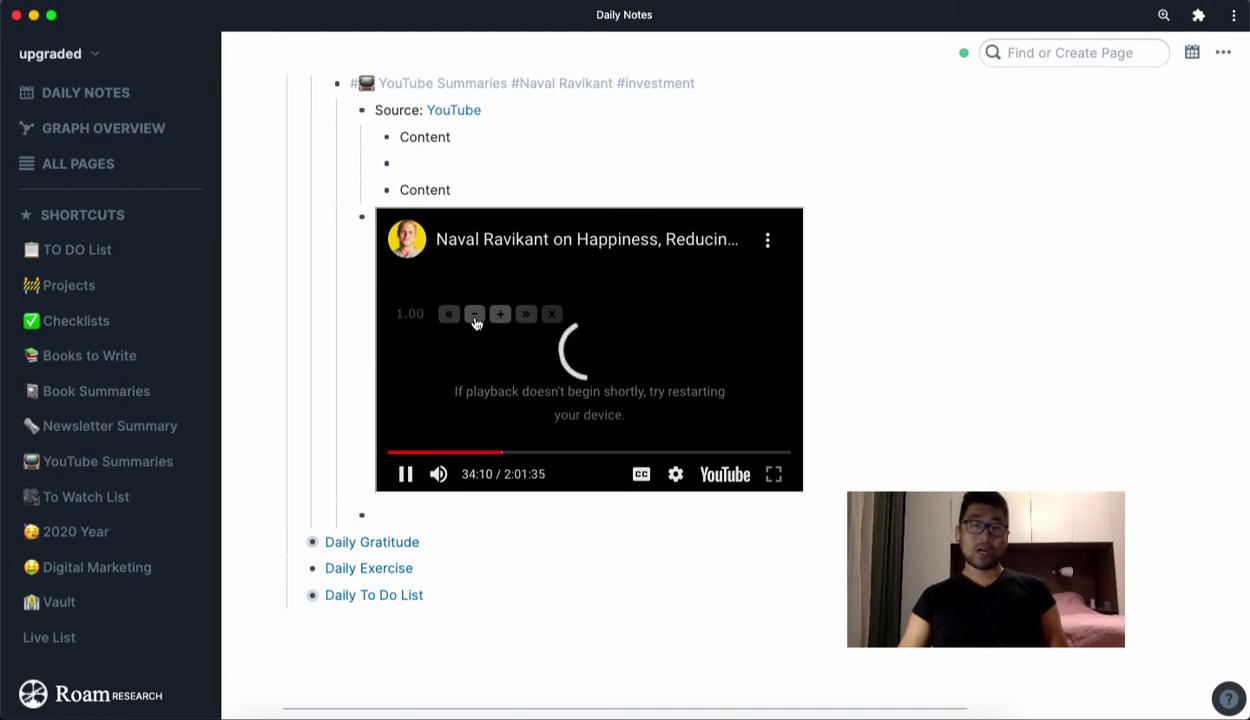
Pause the lower embedded video and start playing the original video embed above it.
click(405, 473)
scroll(628, 335, up, 3)
scroll(655, 310, up, 4)
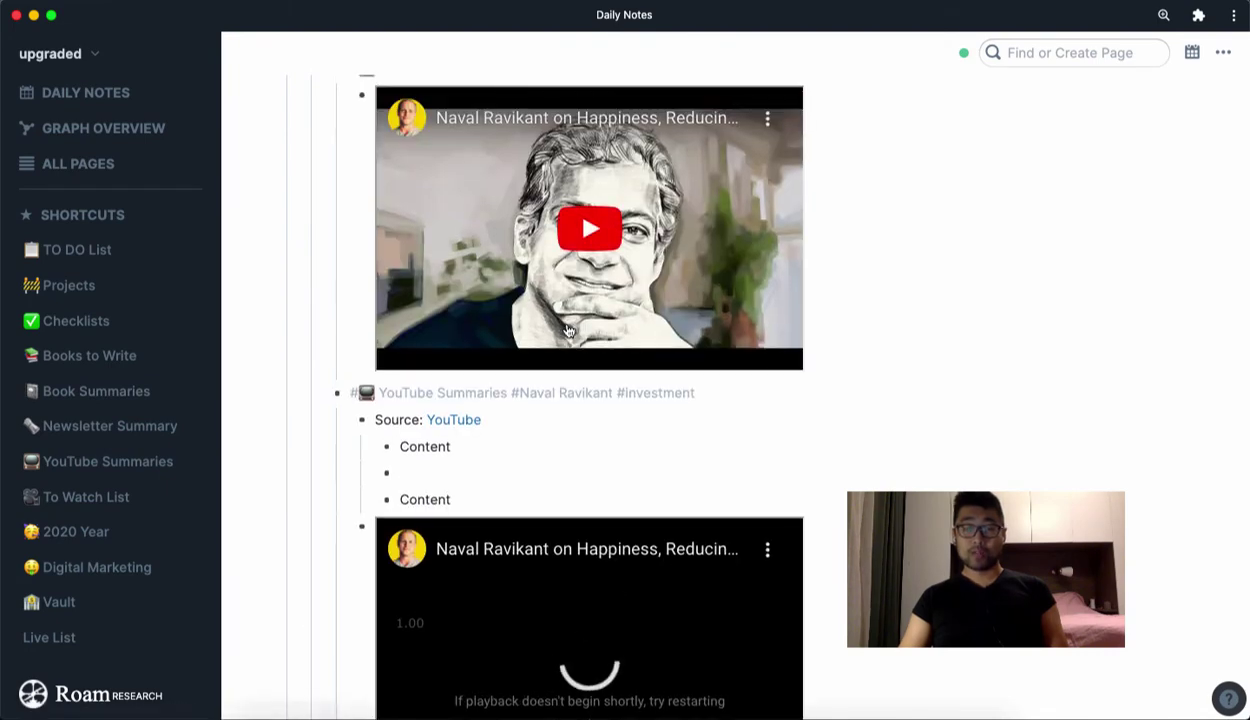
scroll(567, 331, down, 3)
scroll(578, 300, up, 3)
click(587, 293)
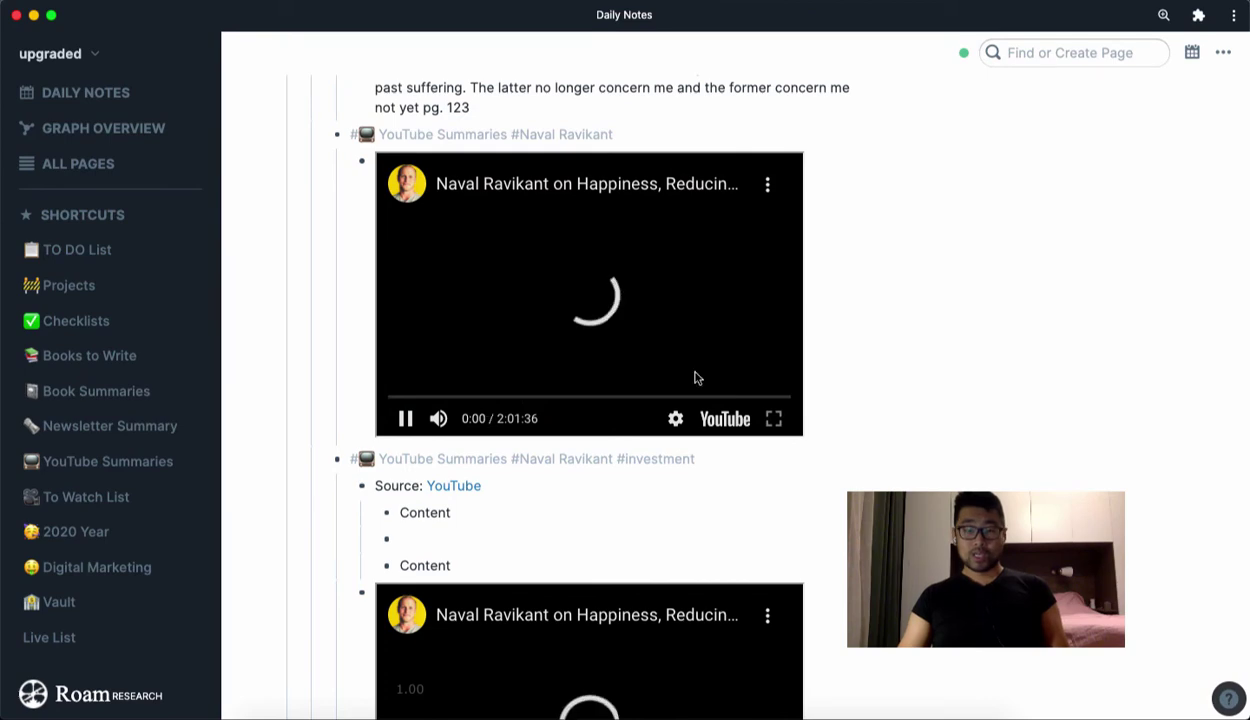
Start and pause the lower embedded video several times to test playback inside the note.
scroll(580, 354, down, 1)
scroll(600, 430, down, 4)
scroll(497, 569, up, 1)
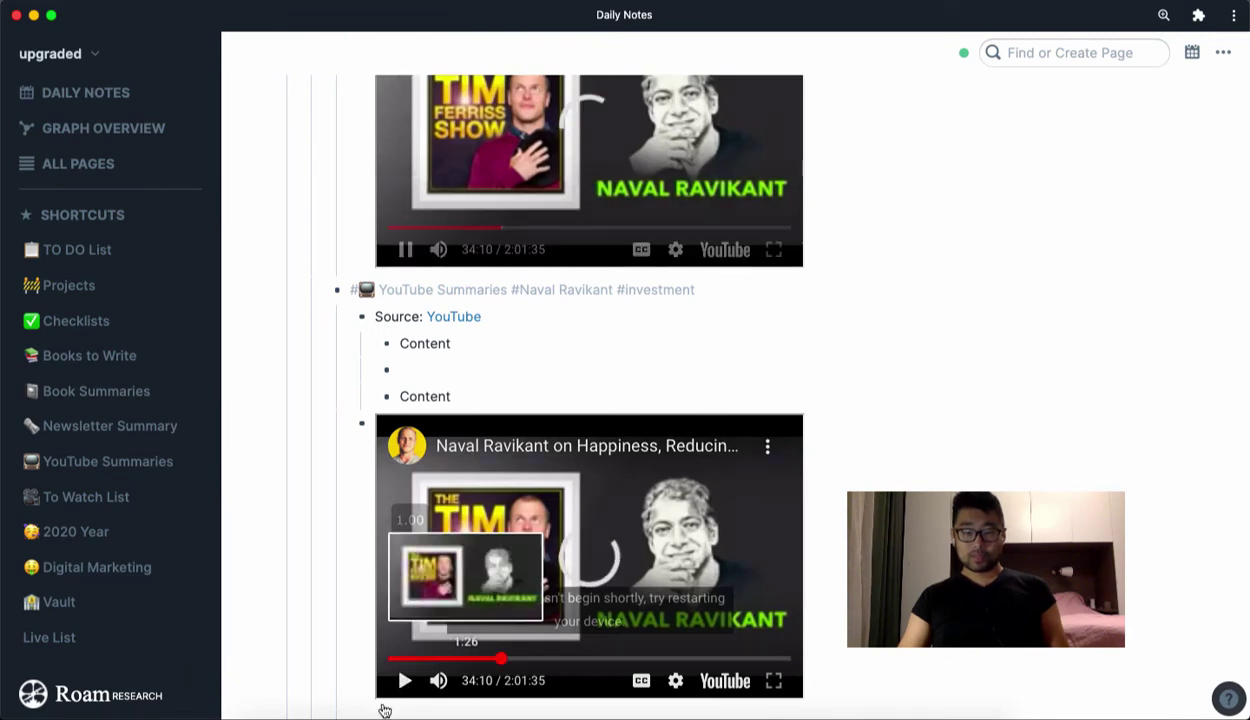
click(405, 681)
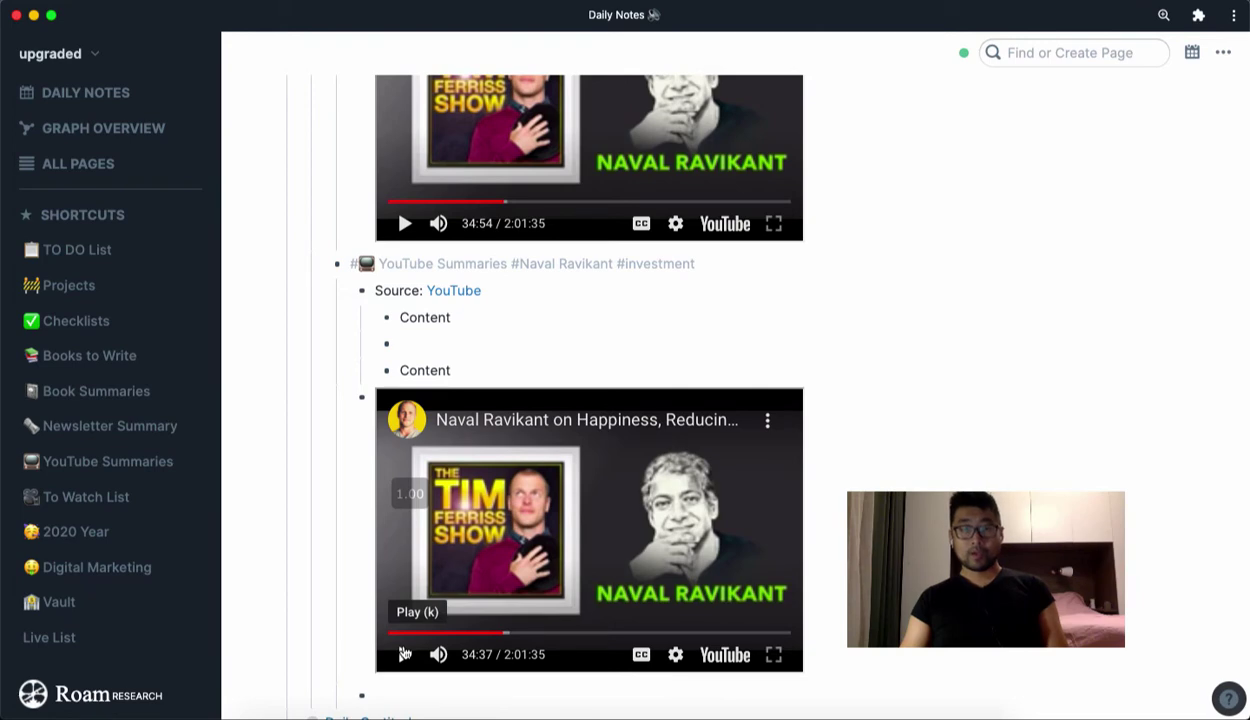
click(404, 653)
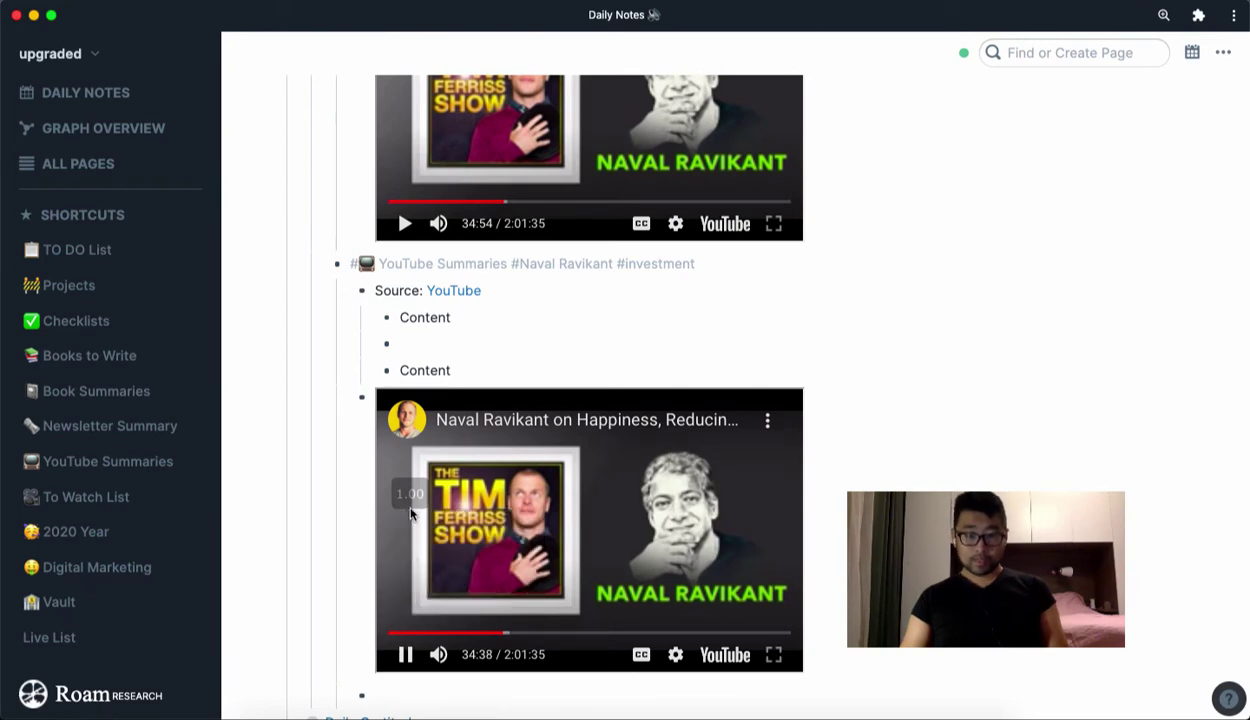
click(405, 654)
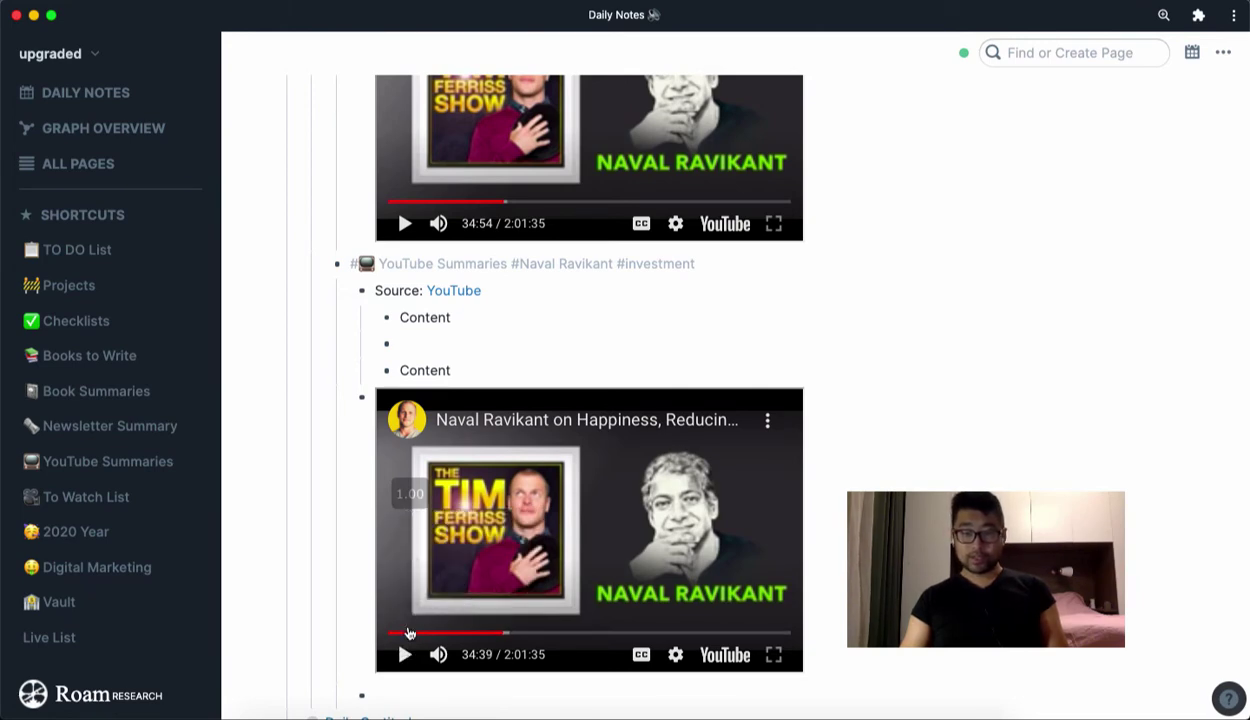
click(405, 655)
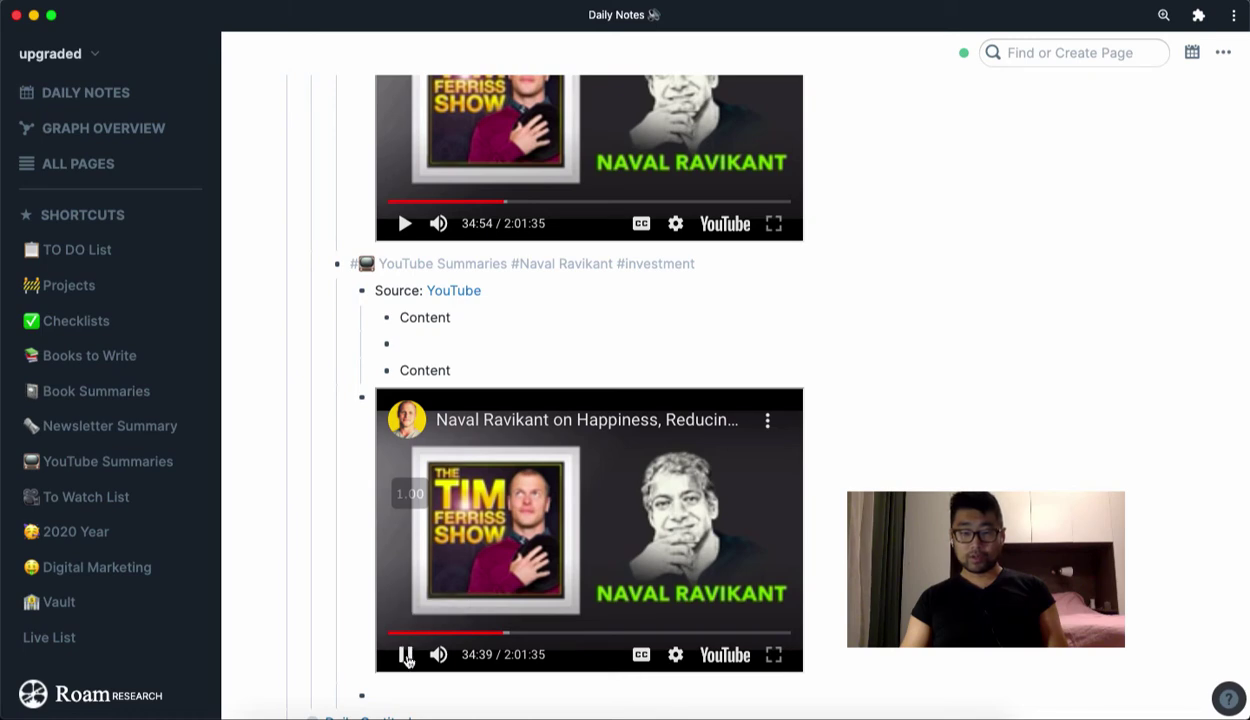
click(413, 655)
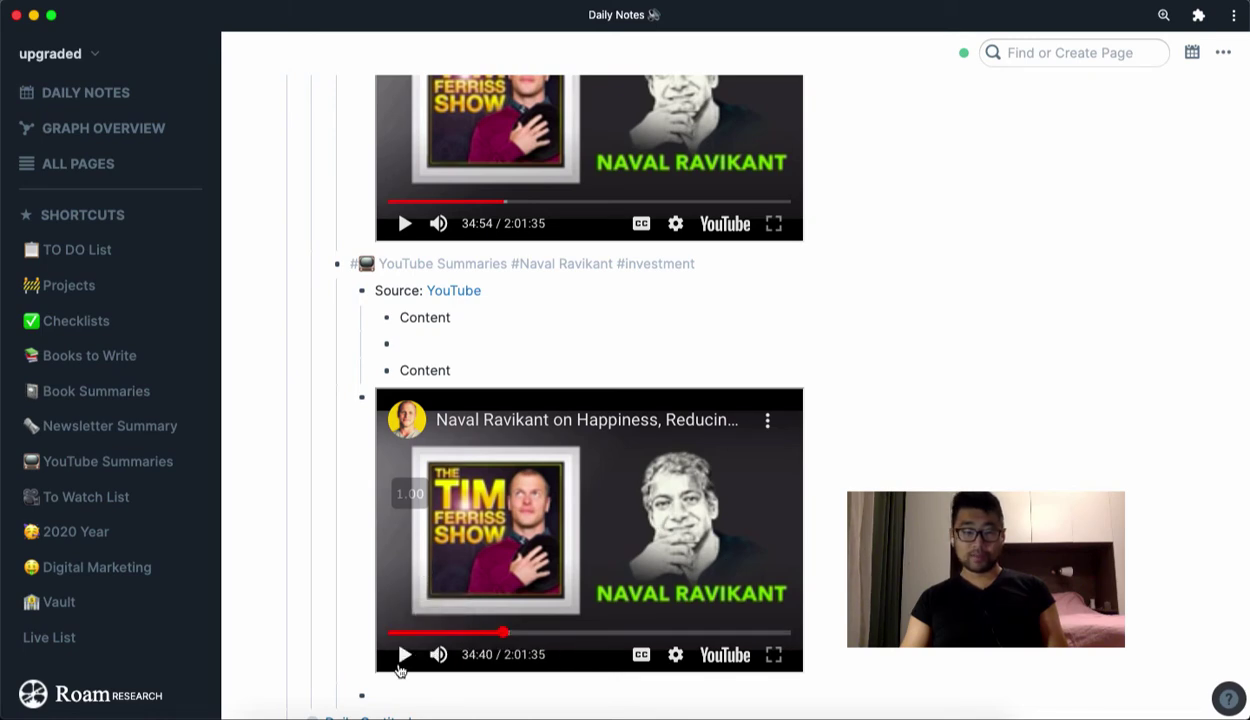
Add a note nested under the lower embedded video reading "The person who's best at doing something will do it for the entire world".
click(401, 666)
scroll(440, 667, down, 1)
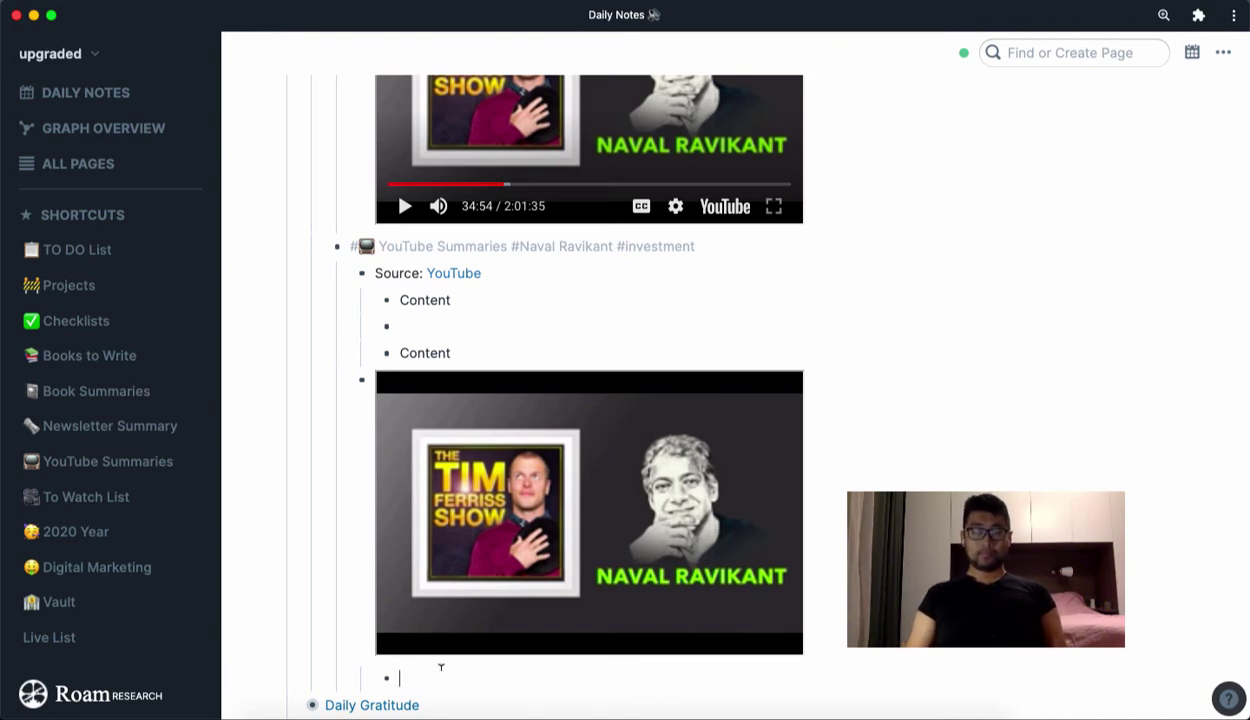
text(The person)
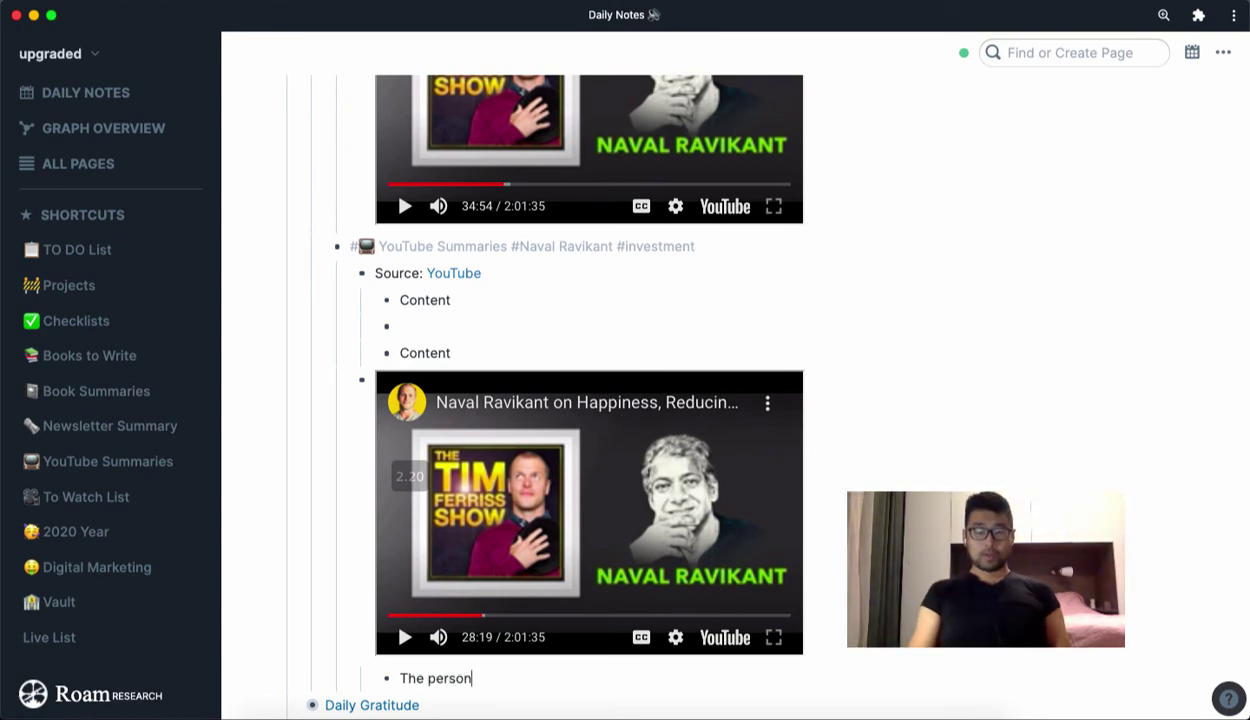
text( who's bne)
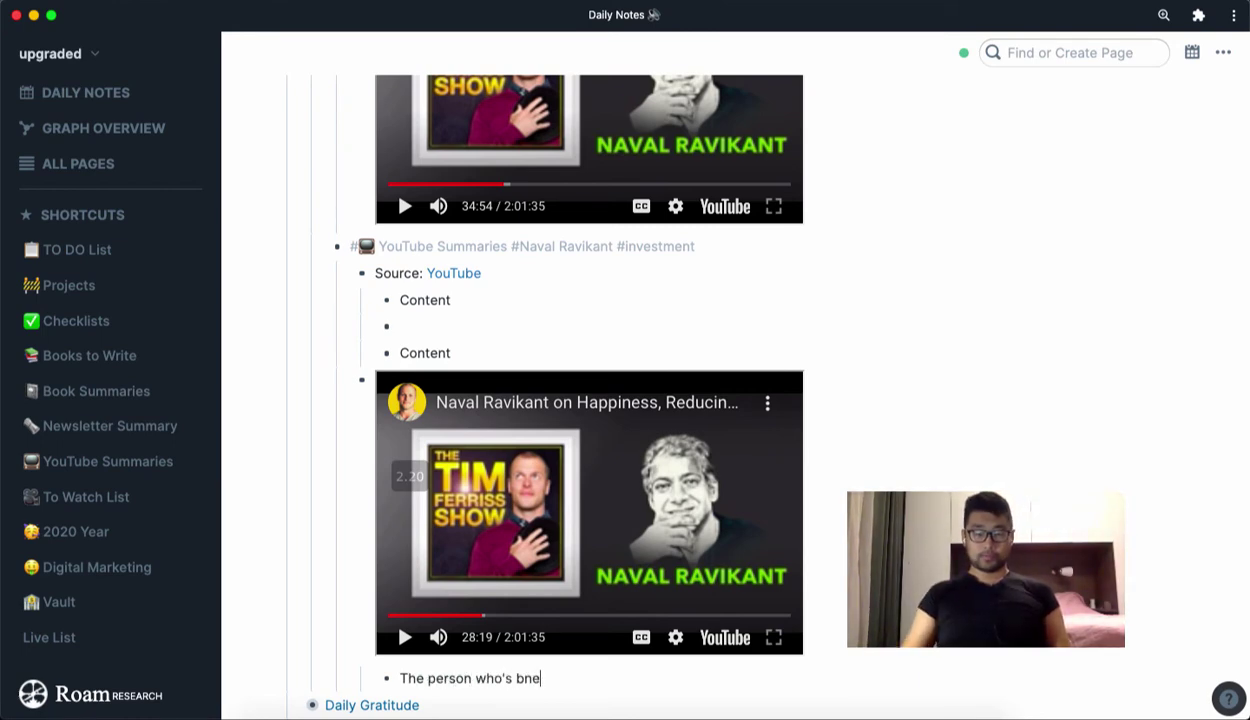
key(BackSpace)
key(BackSpace)
text(est at doing)
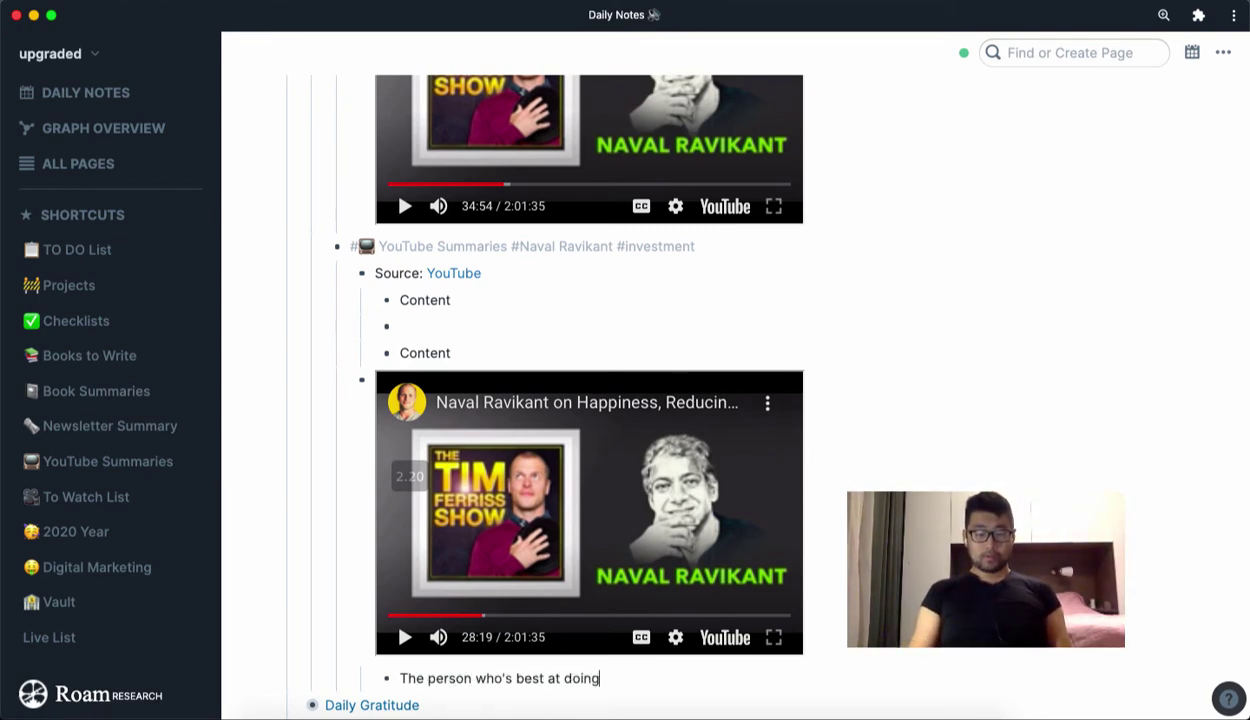
text( somethign wil)
key(BackSpace)
key(BackSpace)
key(BackSpace)
key(BackSpace)
text(n who's best at doing something will do )
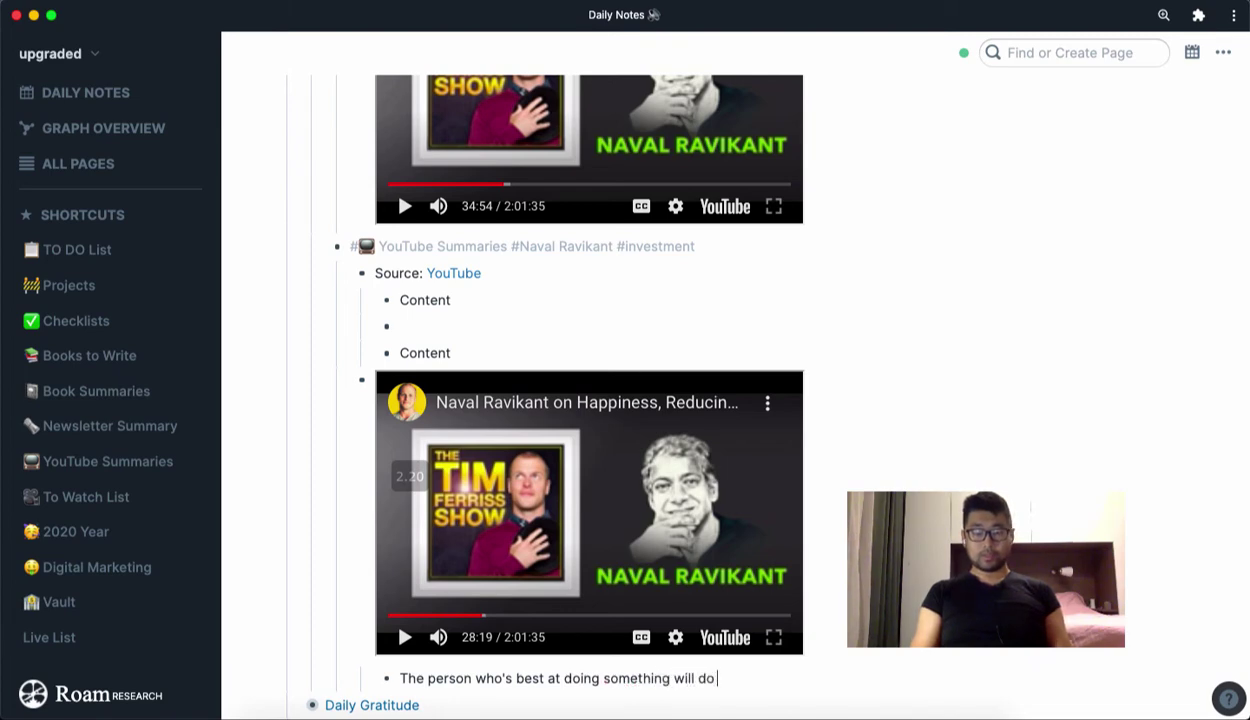
text(it for the entire)
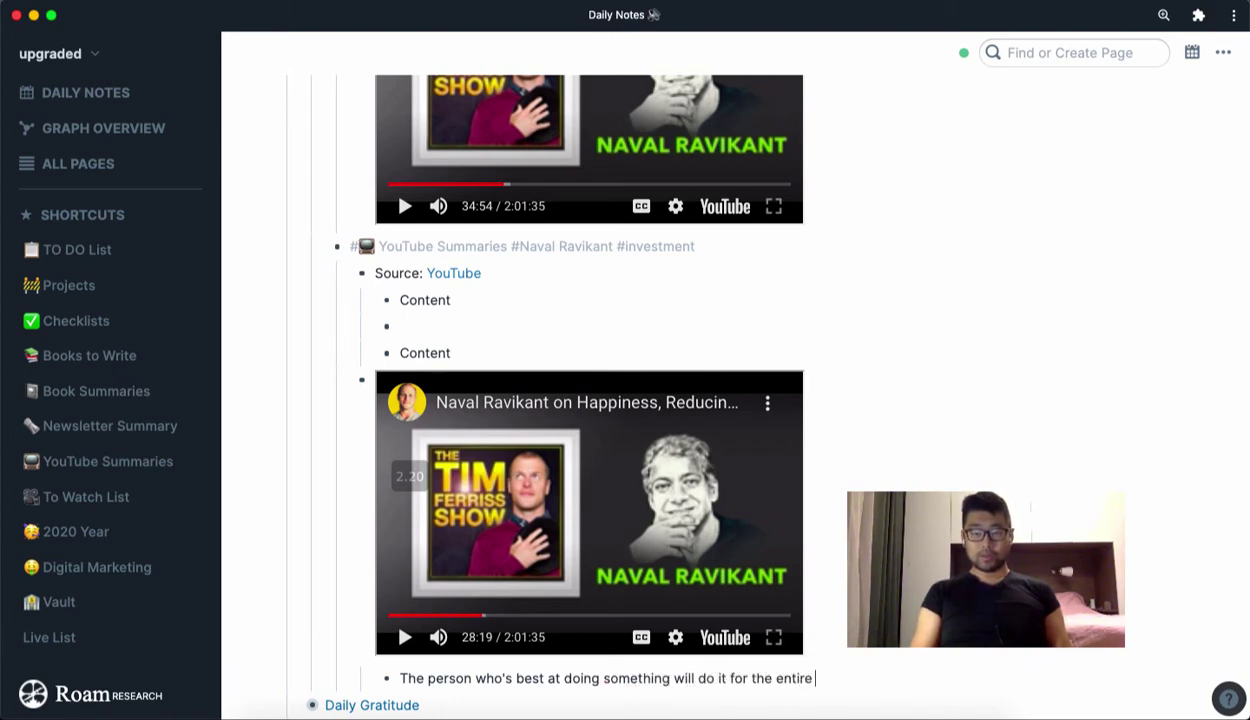
text( world)
Resume and pause the video, and append "Example: If you're the best teacher in math, then you should bhe teaching the whole world maths." to the note.
click(565, 523)
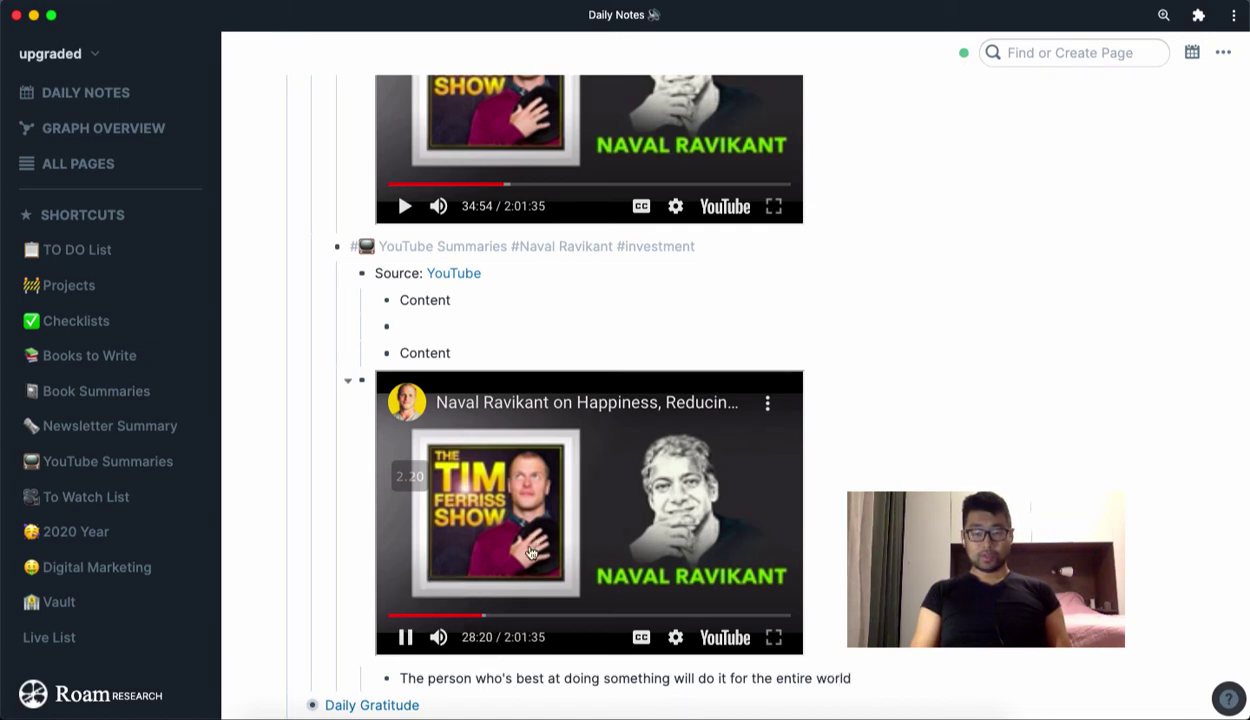
click(405, 637)
click(879, 677)
text(. Exampl)
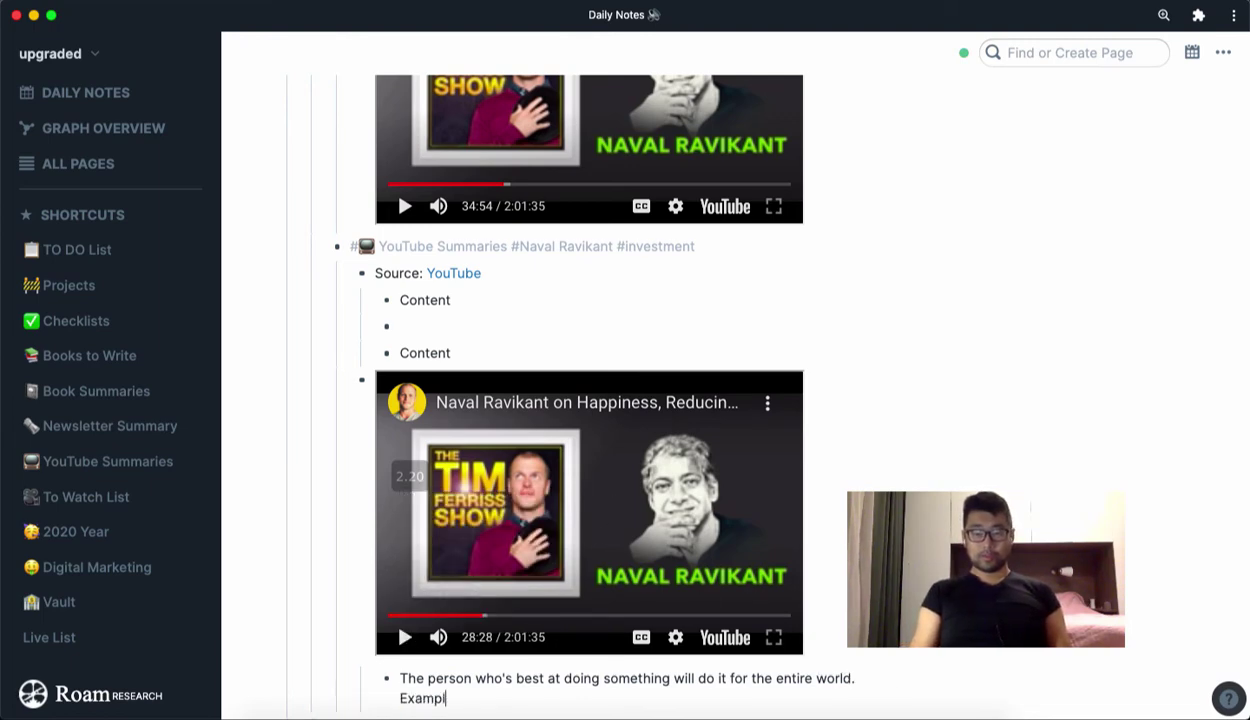
text(e: If y)
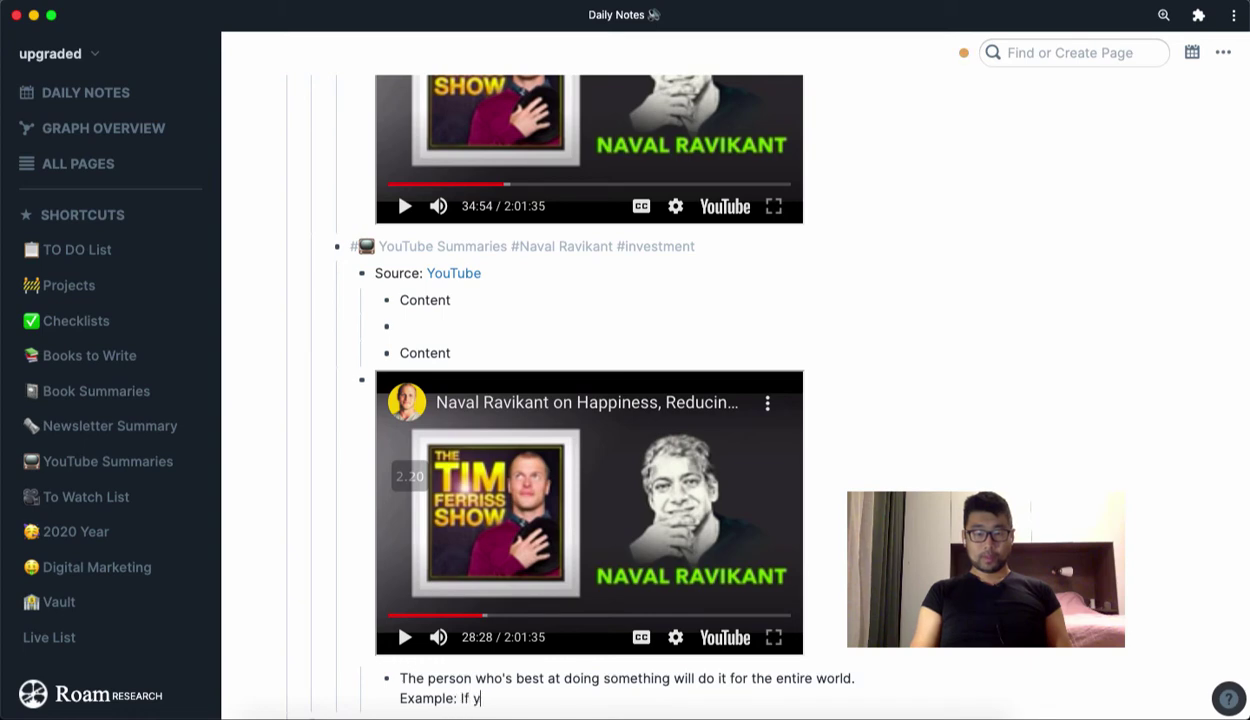
text(ou're the best teacher)
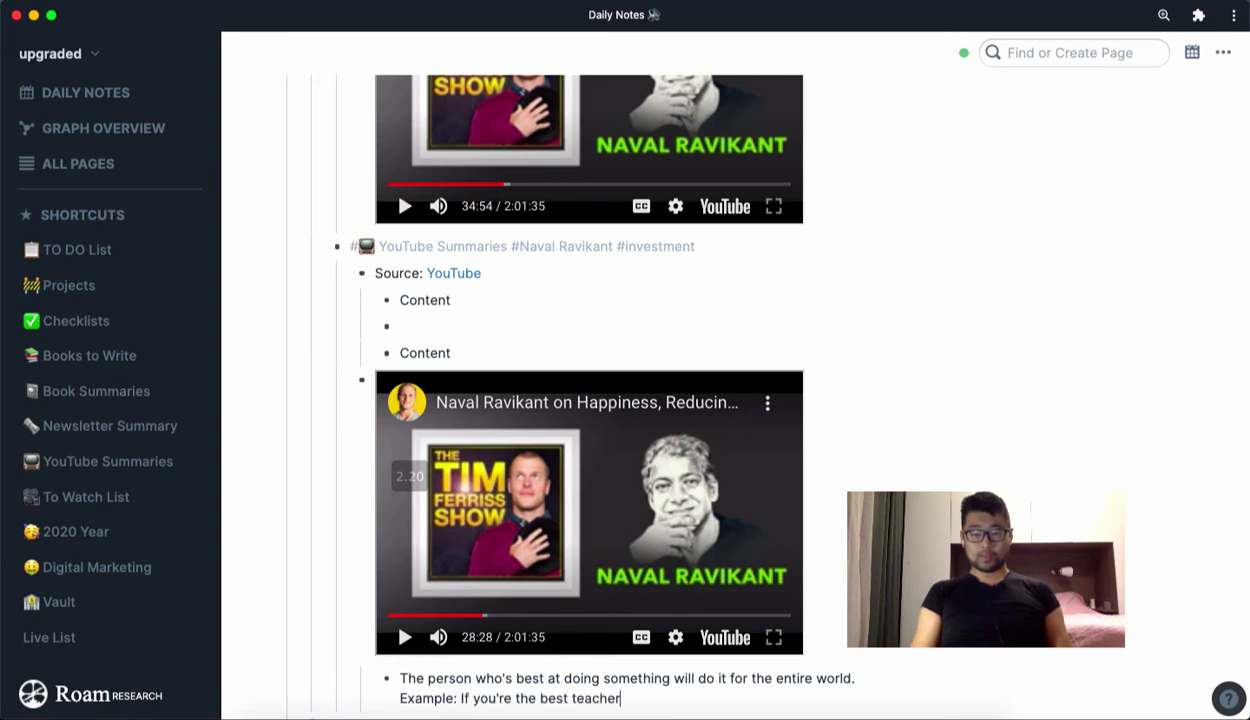
text( in math, then y)
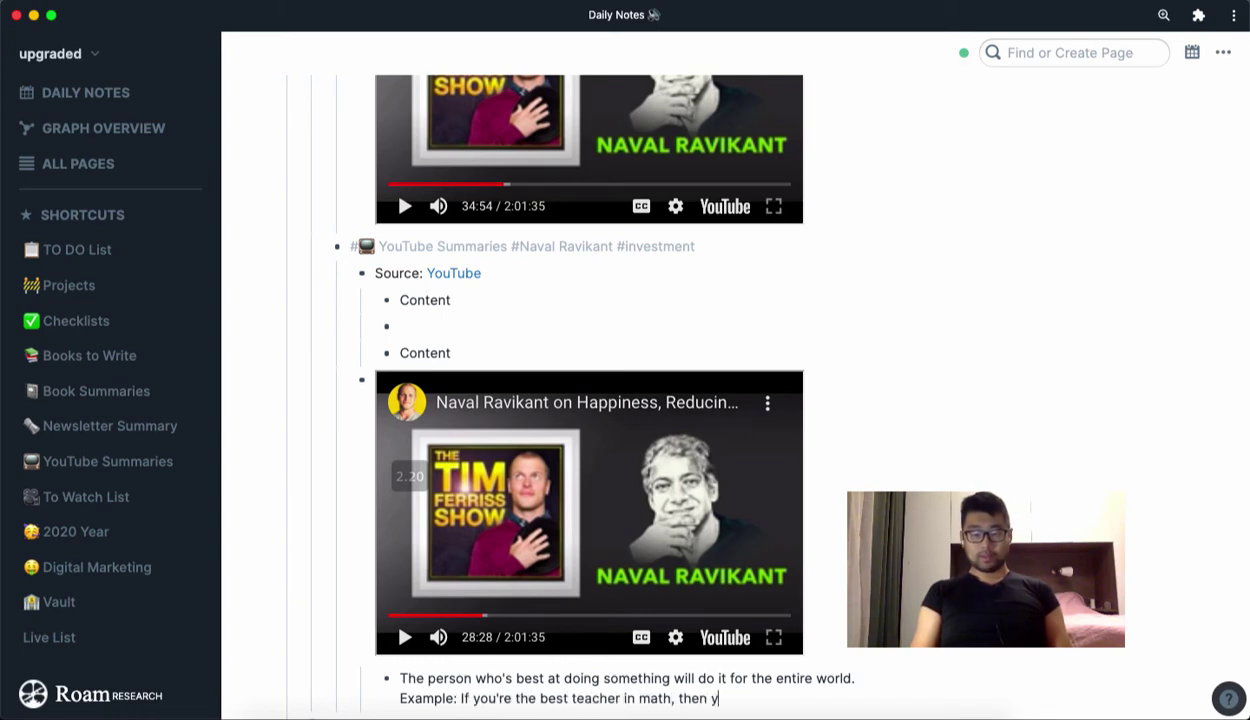
text(ou should bhe teaching the wo)
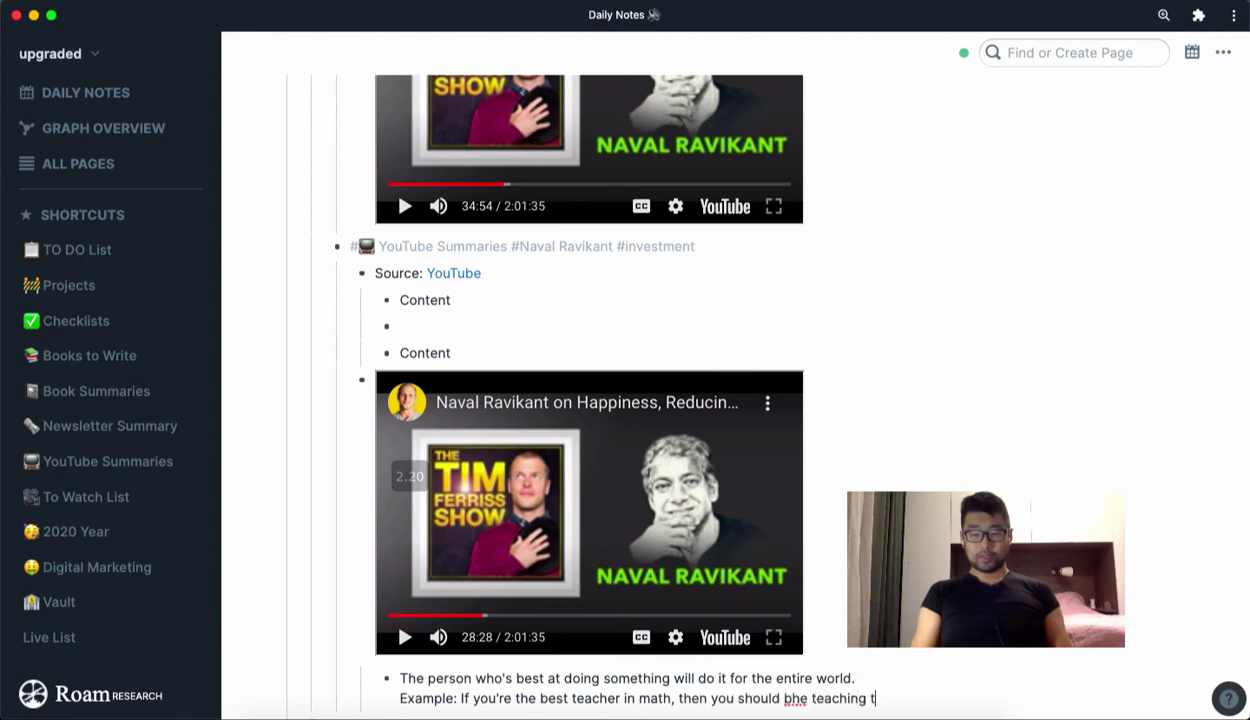
key(BackSpace)
key(BackSpace)
text(whole world maths.)
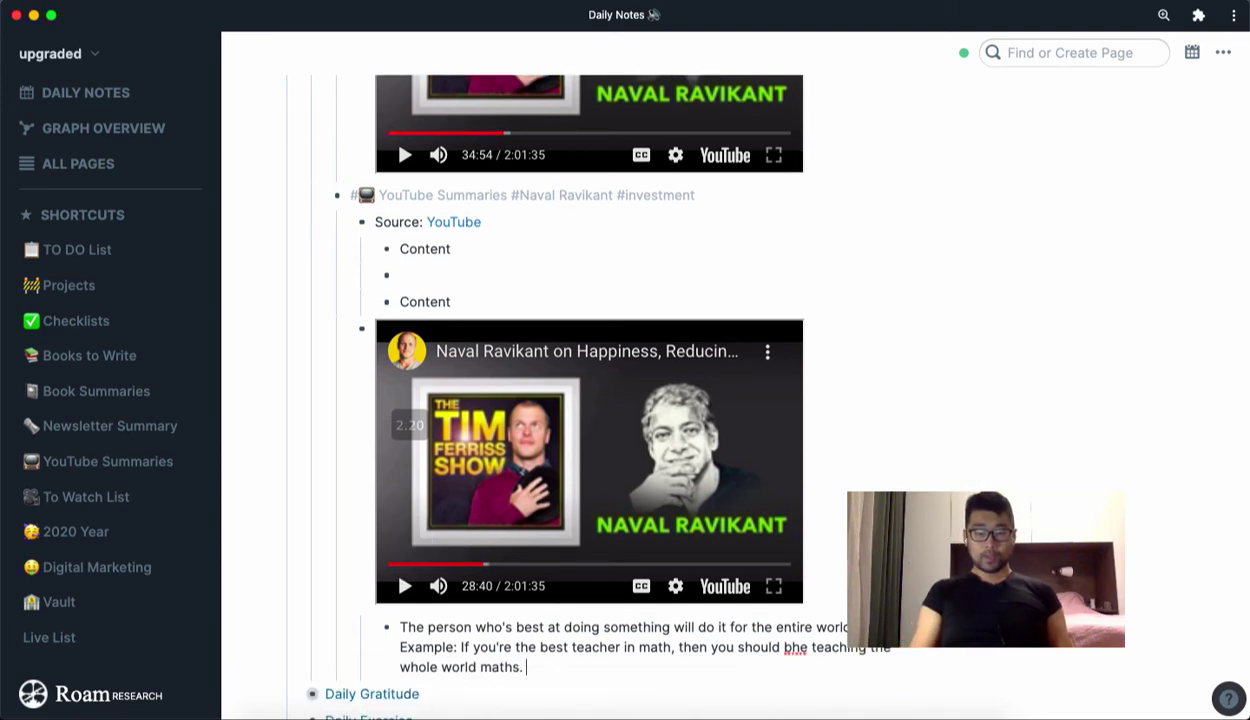
Add a child note below it reading "The returns will accrue to you since the cost of distribution is close to zero.".
key(Return)
text(The)
key(Tab)
text(returns will accrue to you since th)
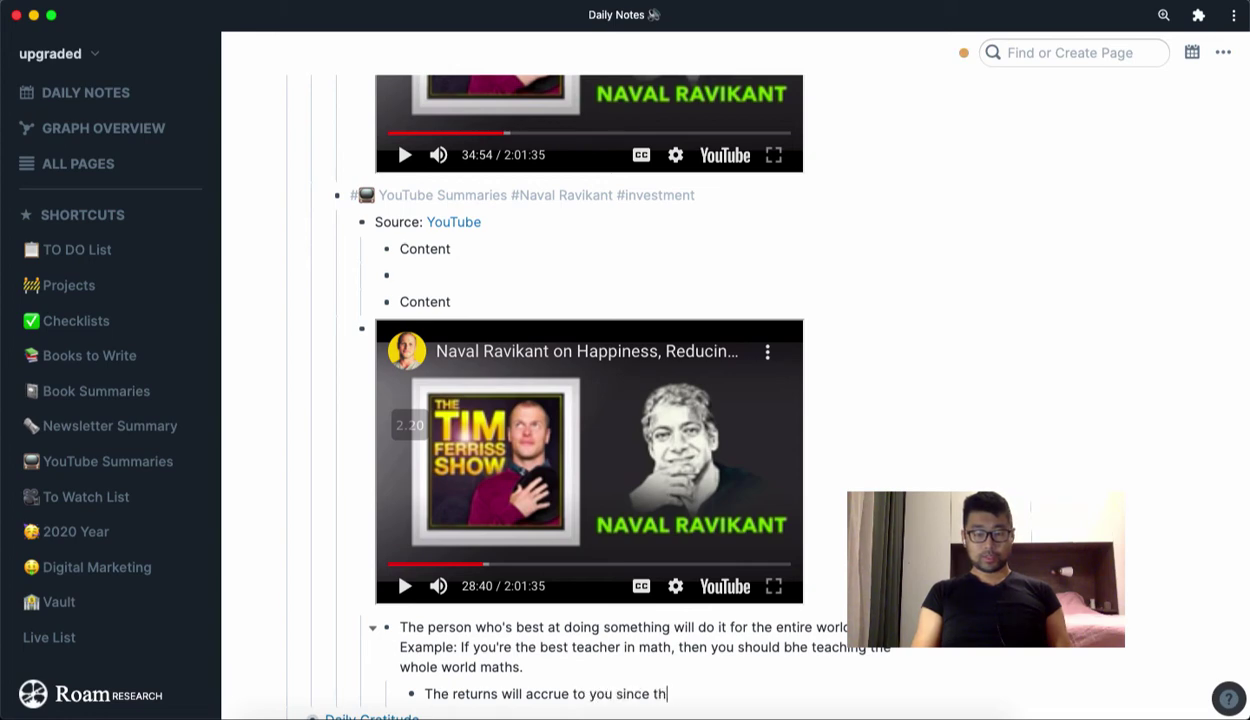
text(e cost of )
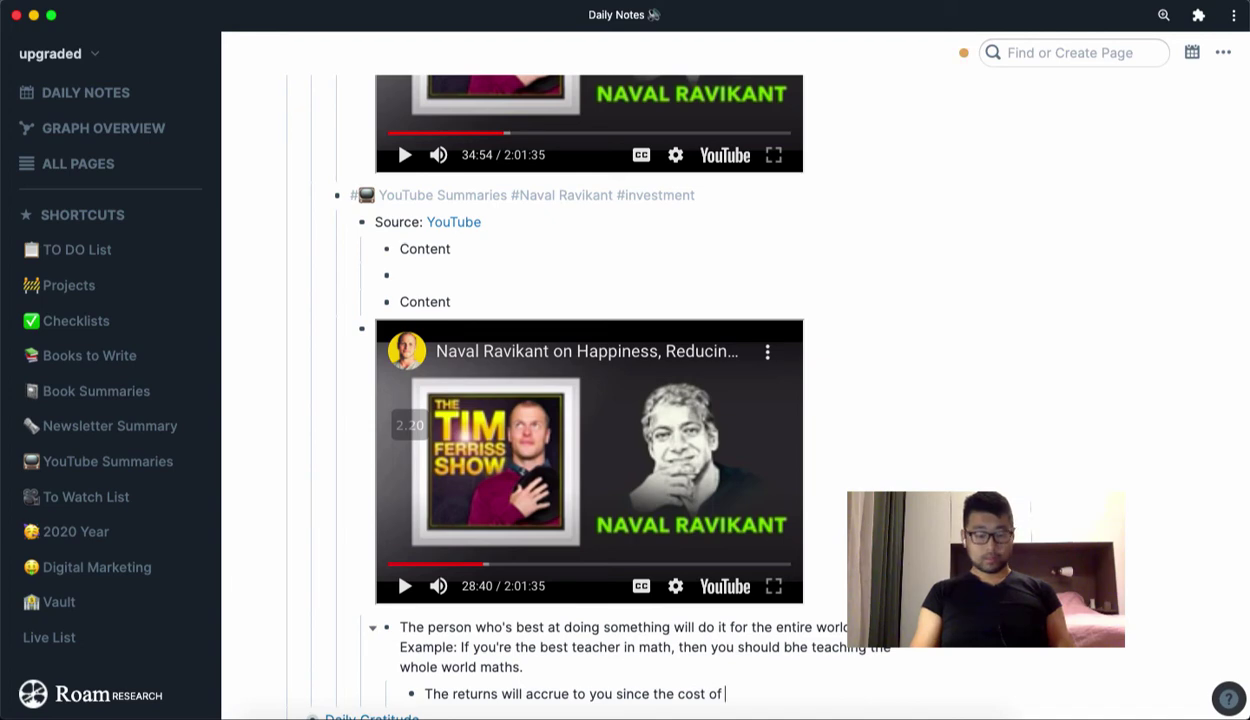
text(distru)
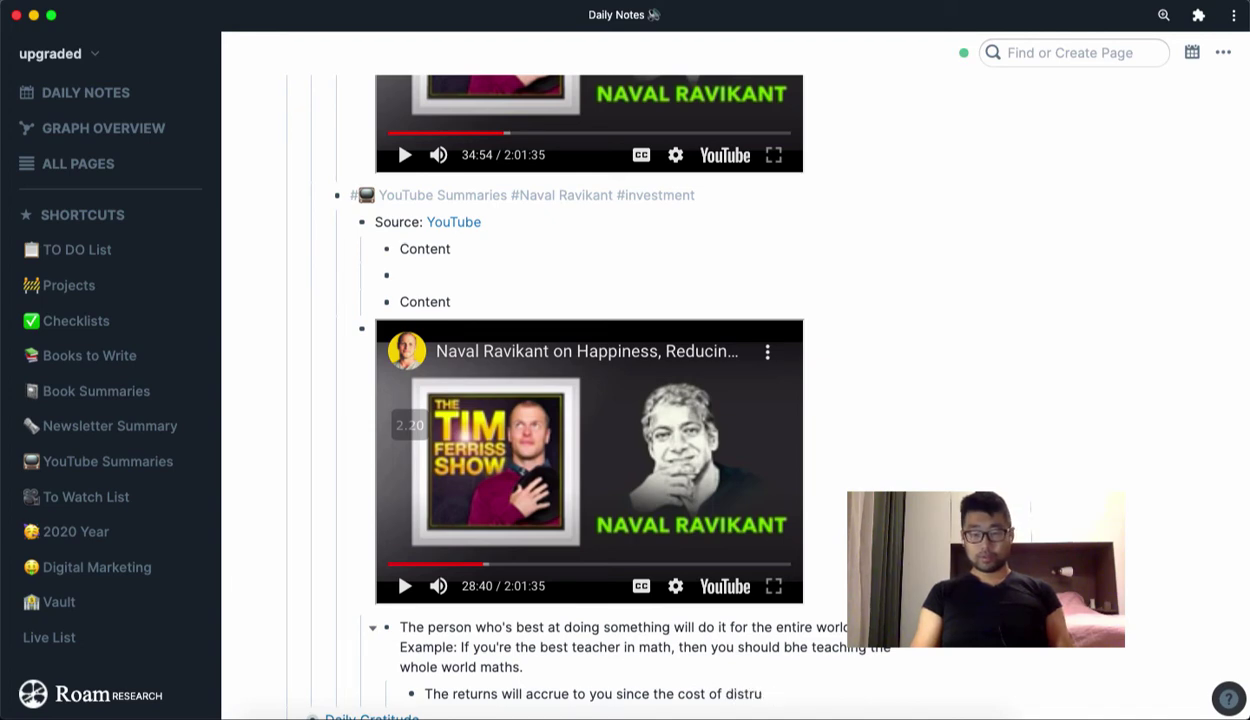
key(BackSpace)
text(ibution is close to)
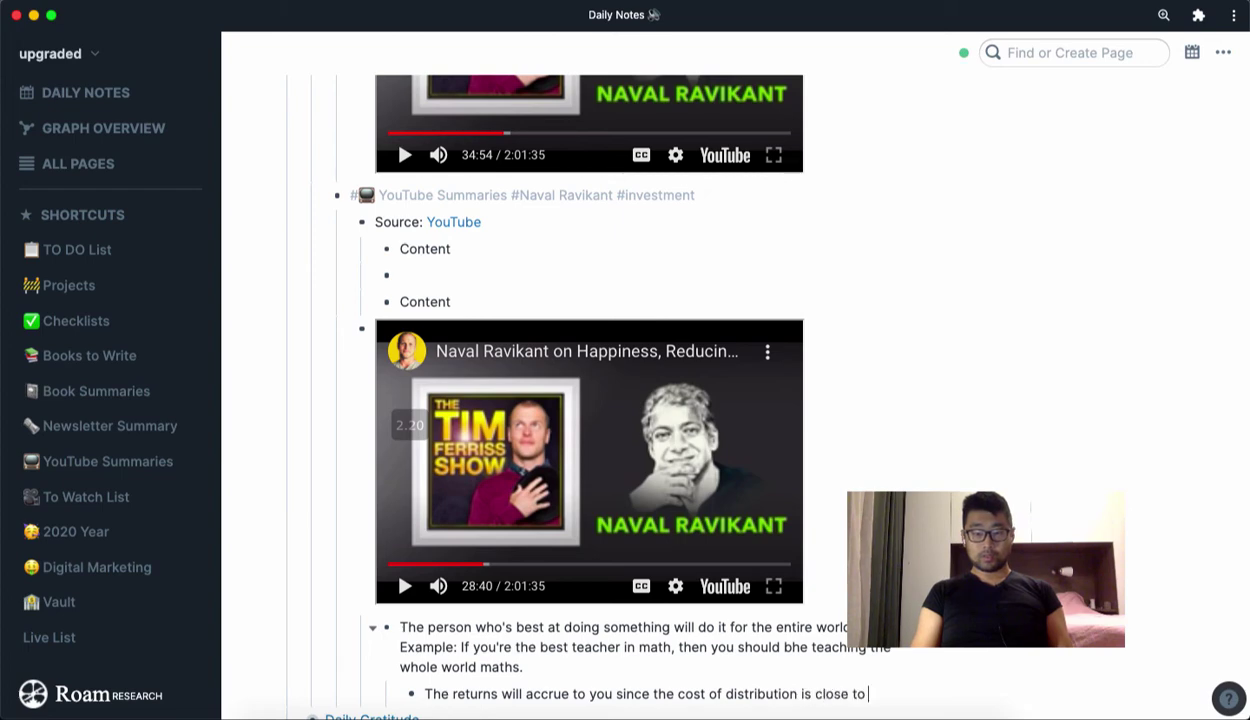
text( zero.)
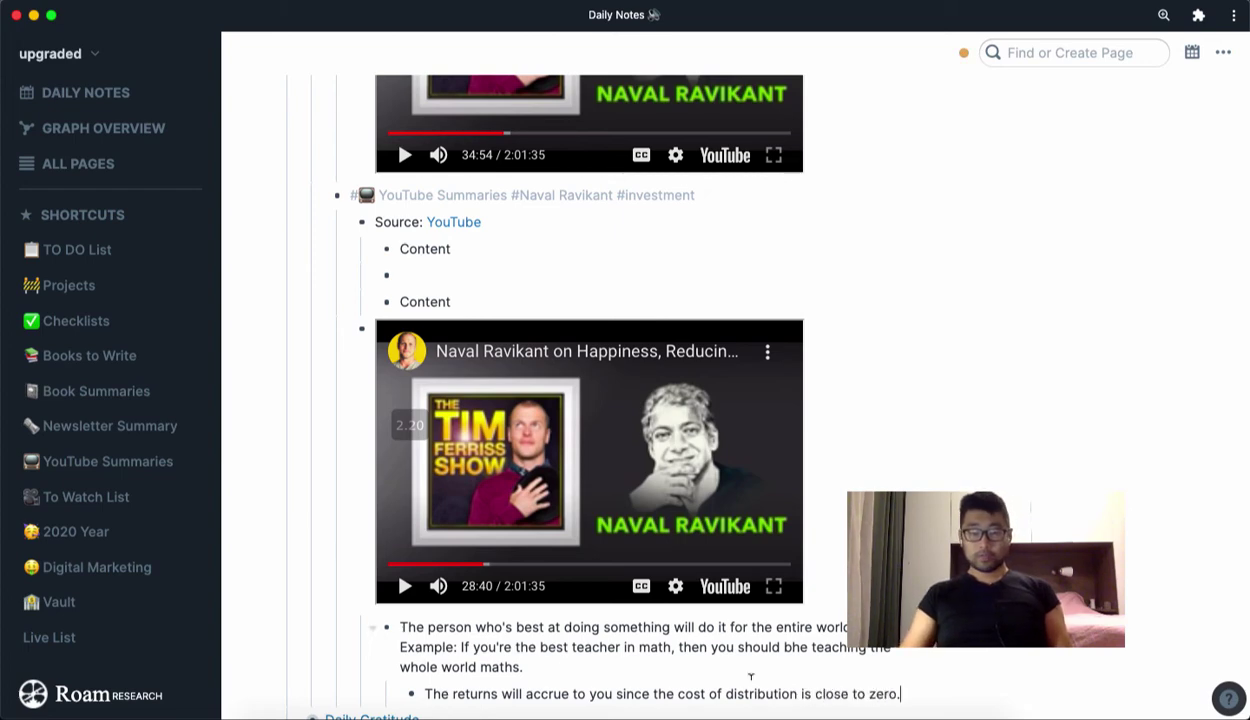
In the example sentence, change "math" to "maths" and correct the misspelled "bhe" to "be".
click(535, 667)
double_click(795, 647)
text(the)
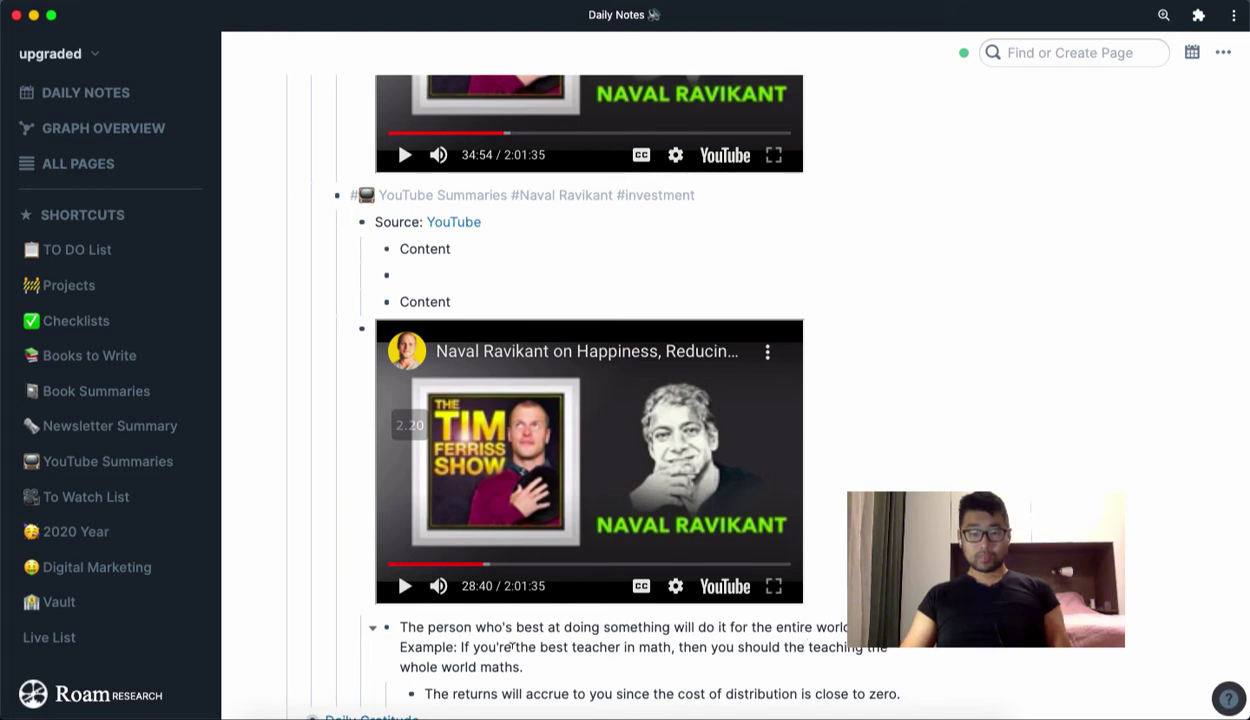
click(668, 647)
text(s)
click(708, 668)
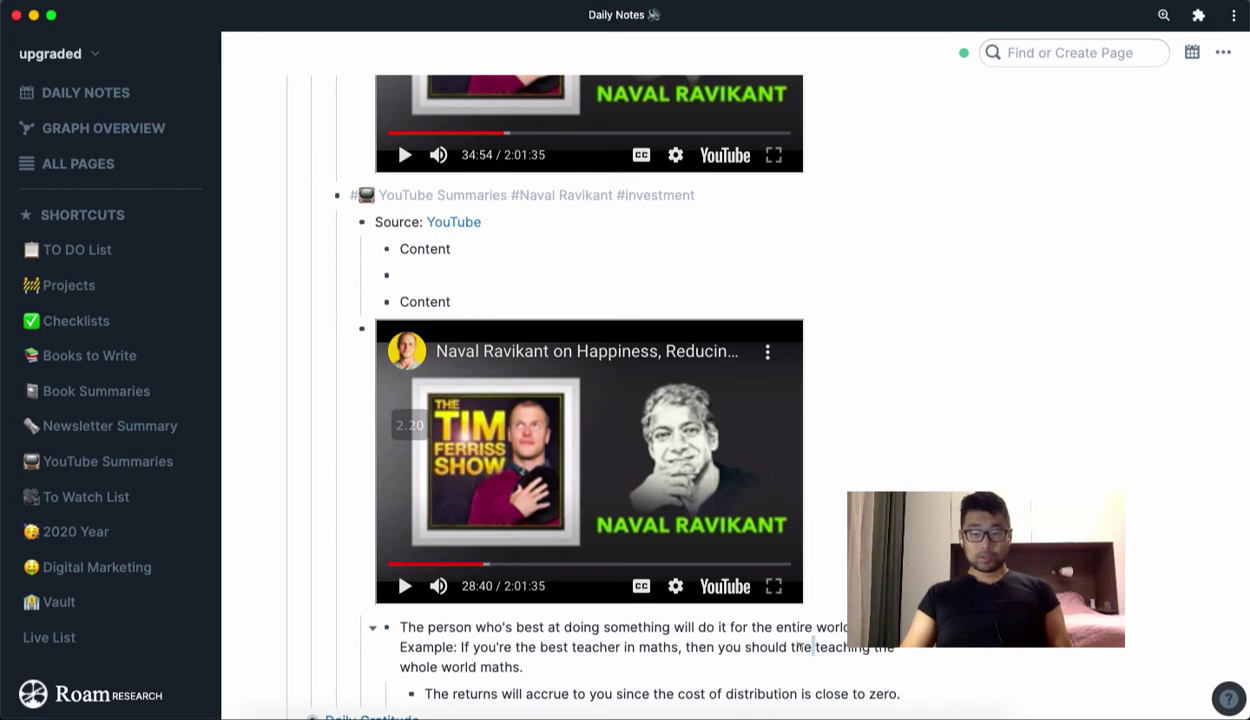
double_click(805, 647)
text(be)
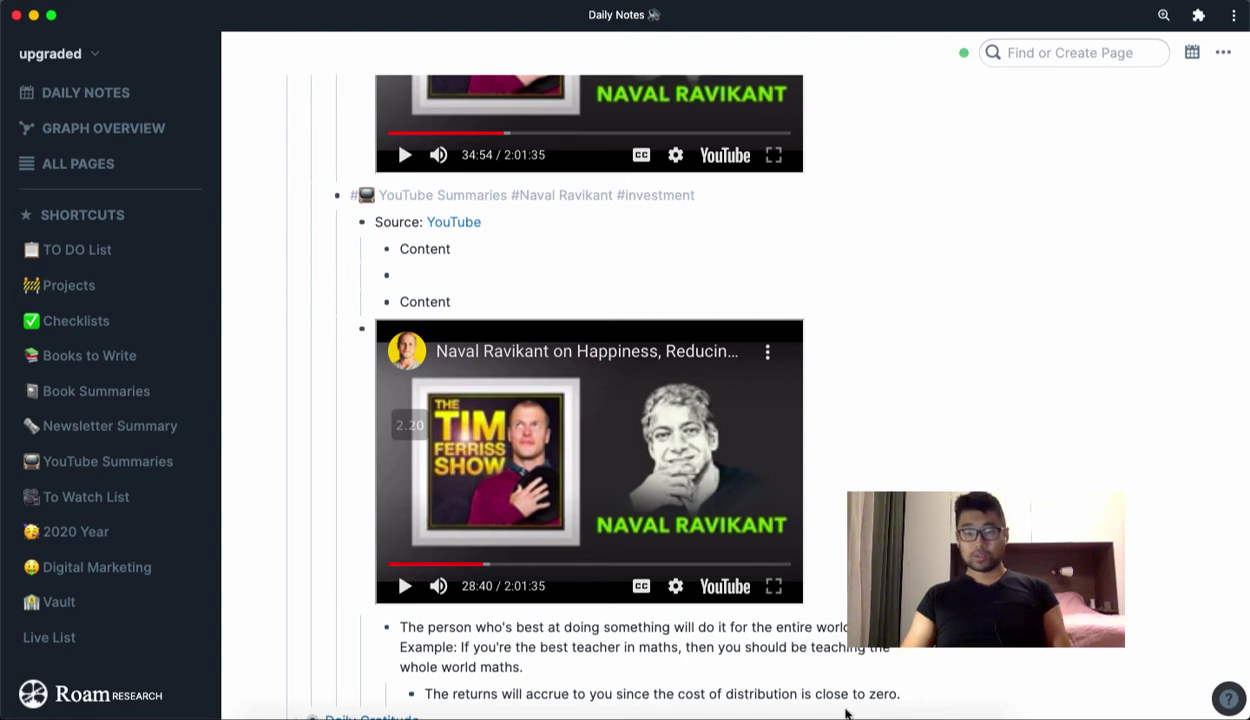
Tag the end of the example note with #[[Unique Ability]] and the existing page #[[circle of competence]].
key(Down)
text(#)
key(BackSpace)
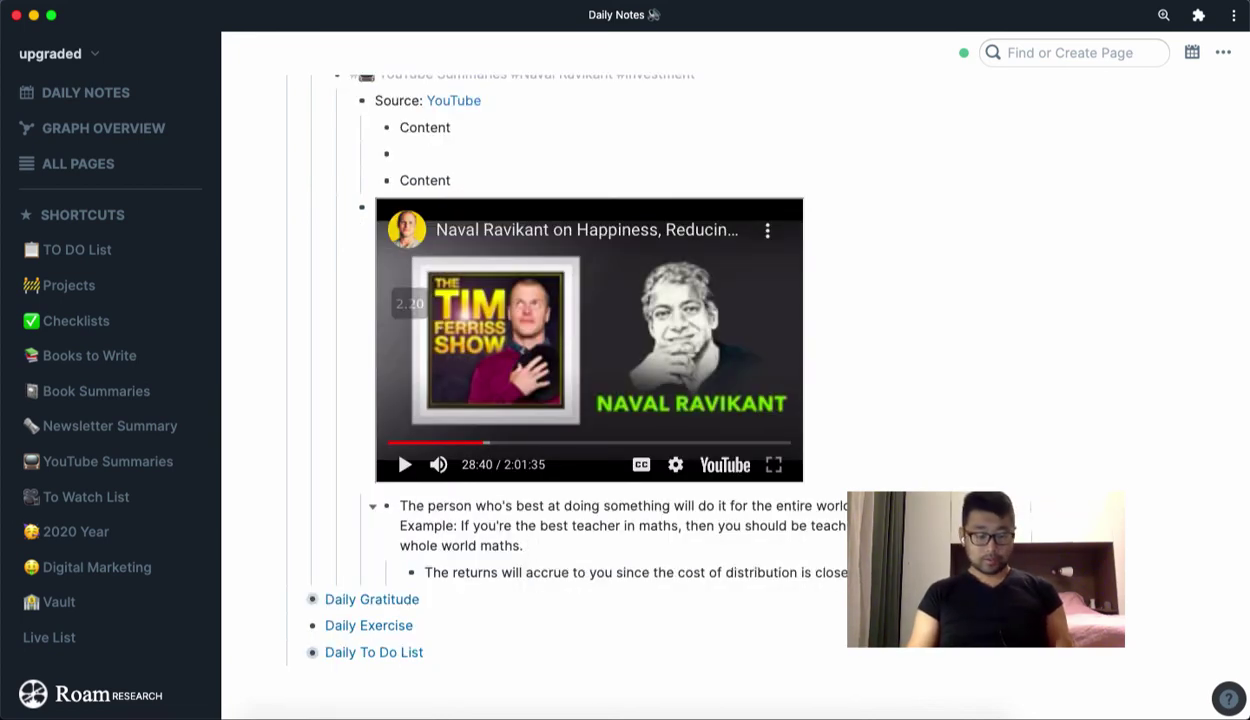
text(#[[)
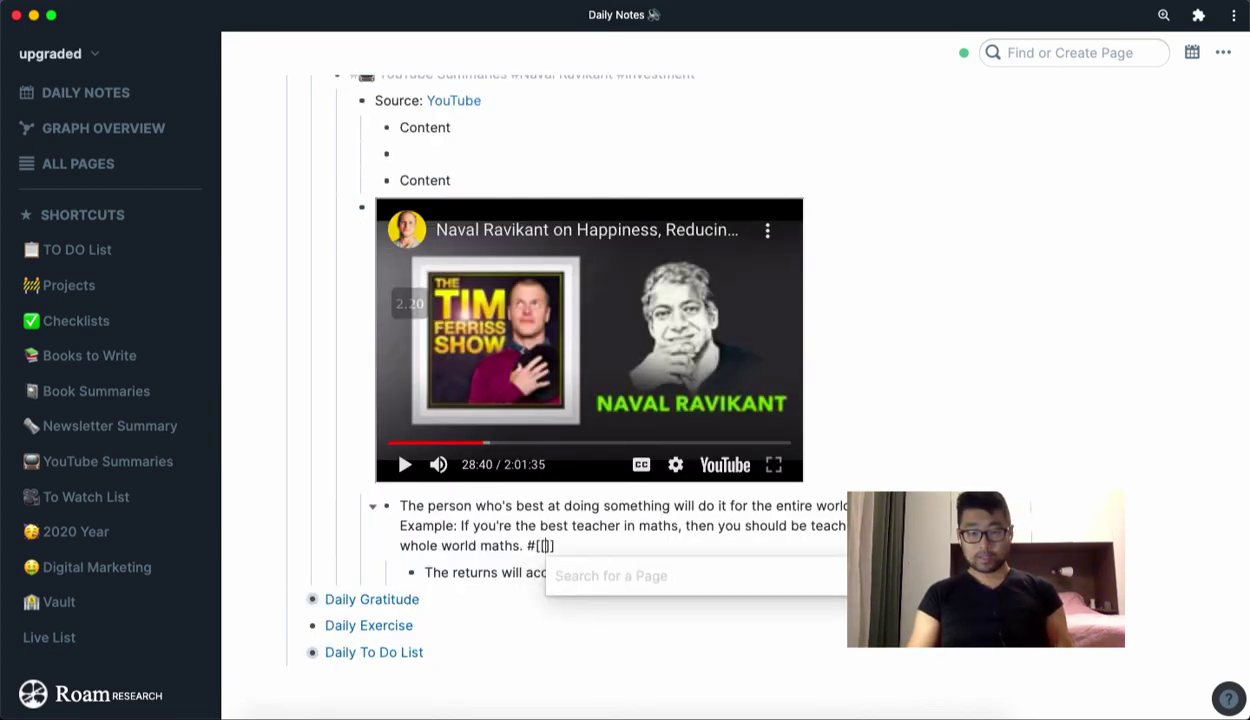
text(Unique Ability)
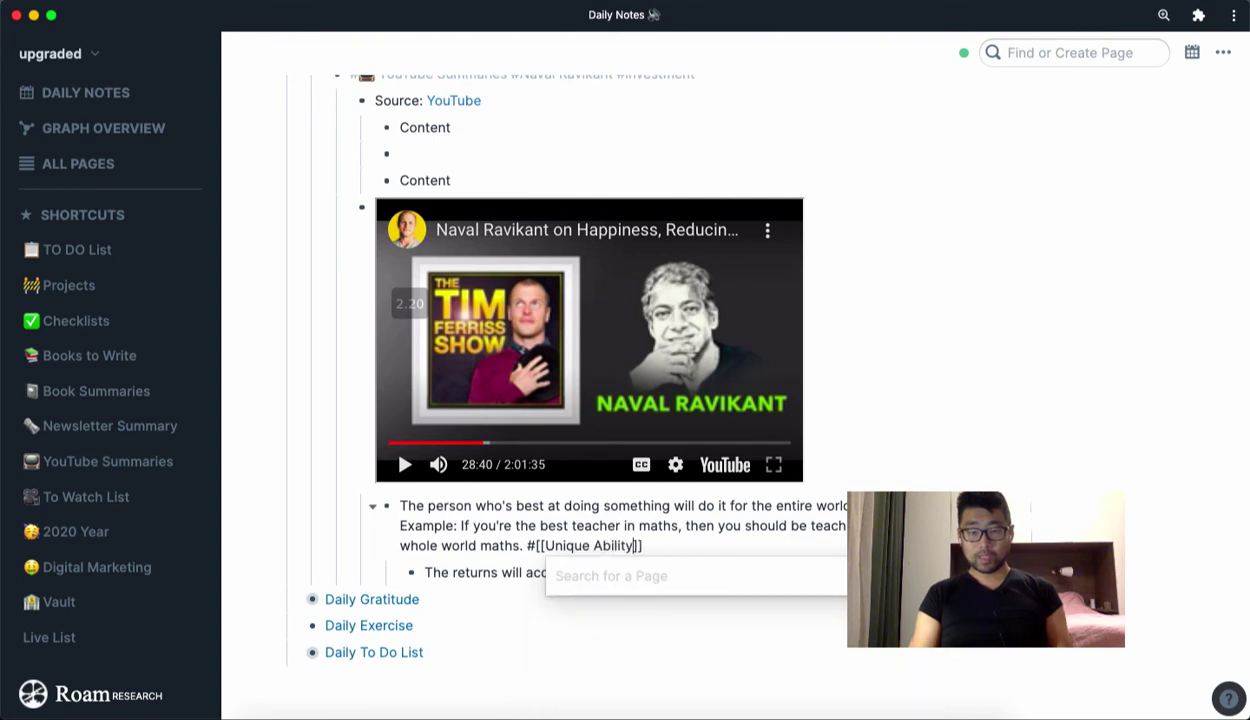
key(Escape)
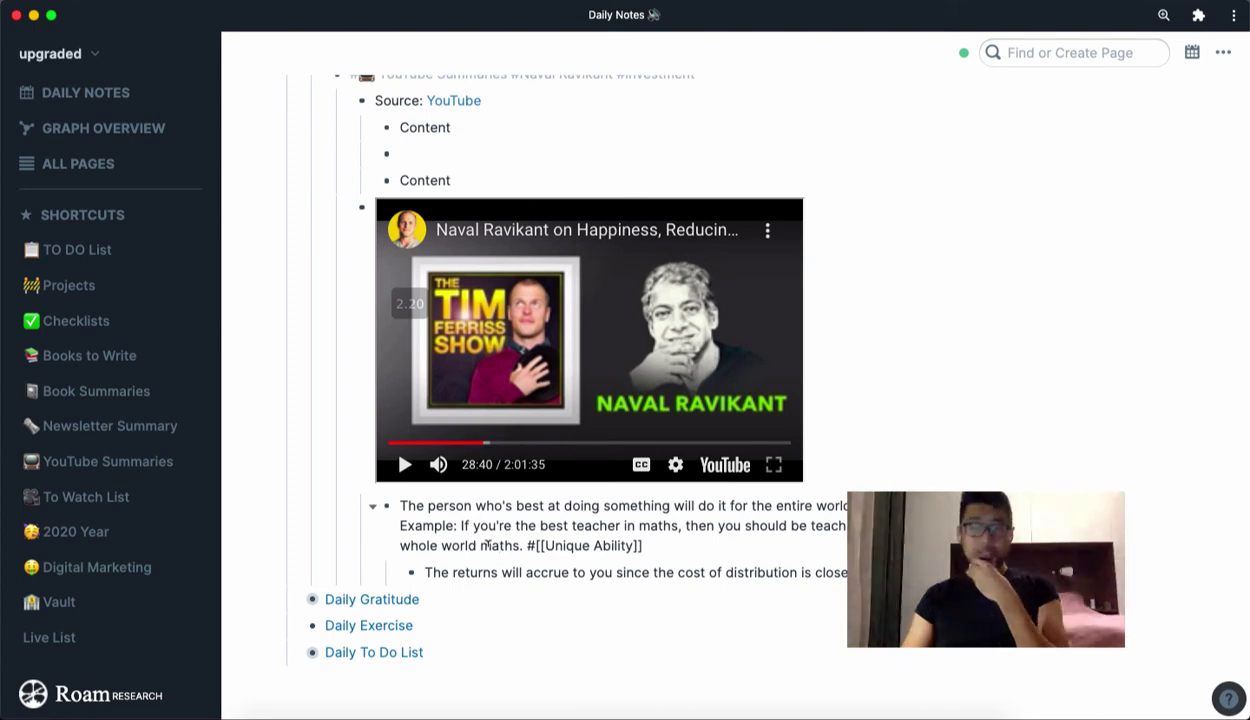
text(#)
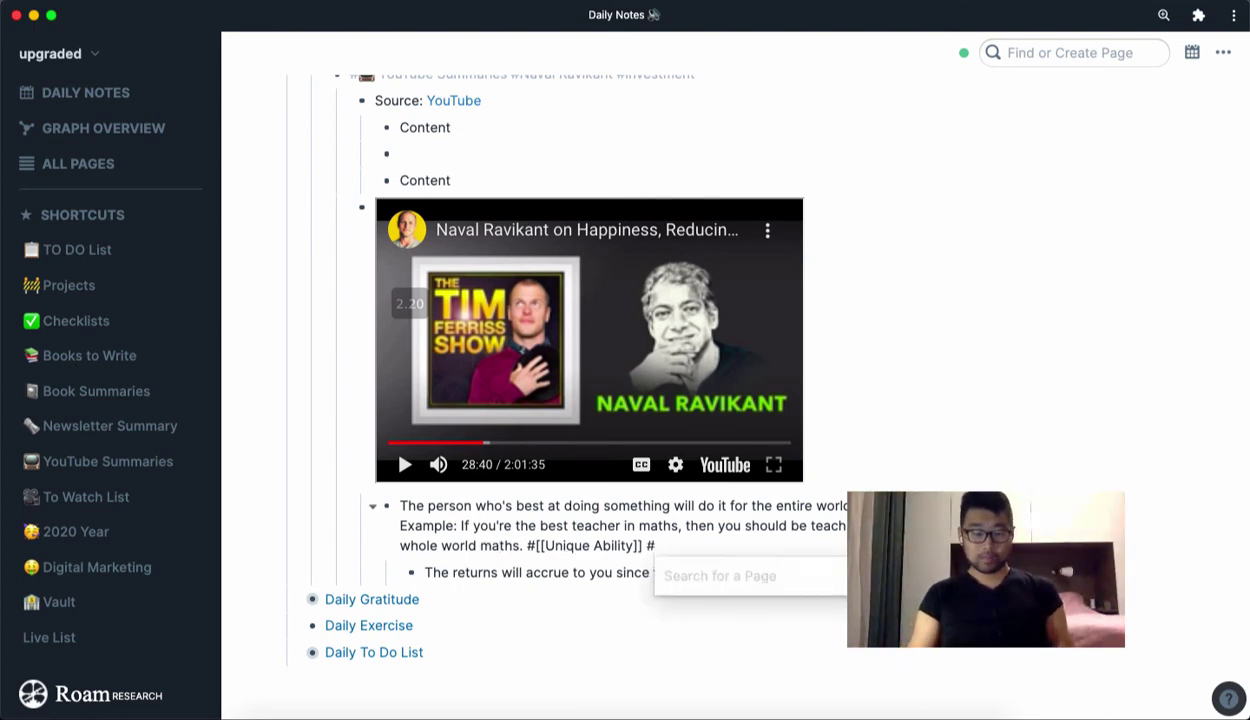
text(circ)
key(Down)
key(Down)
key(Return)
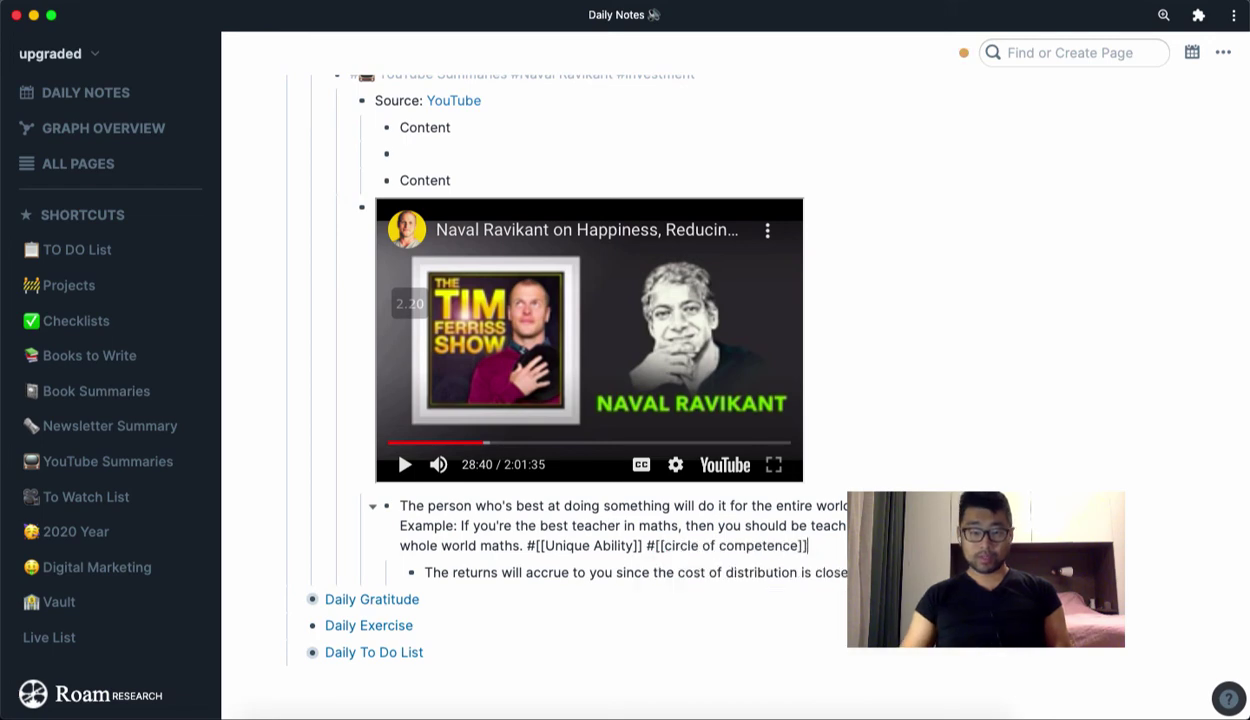
Tag the nested note about returns and distribution cost with #[[Winner Takes All]].
click(553, 572)
click(778, 545)
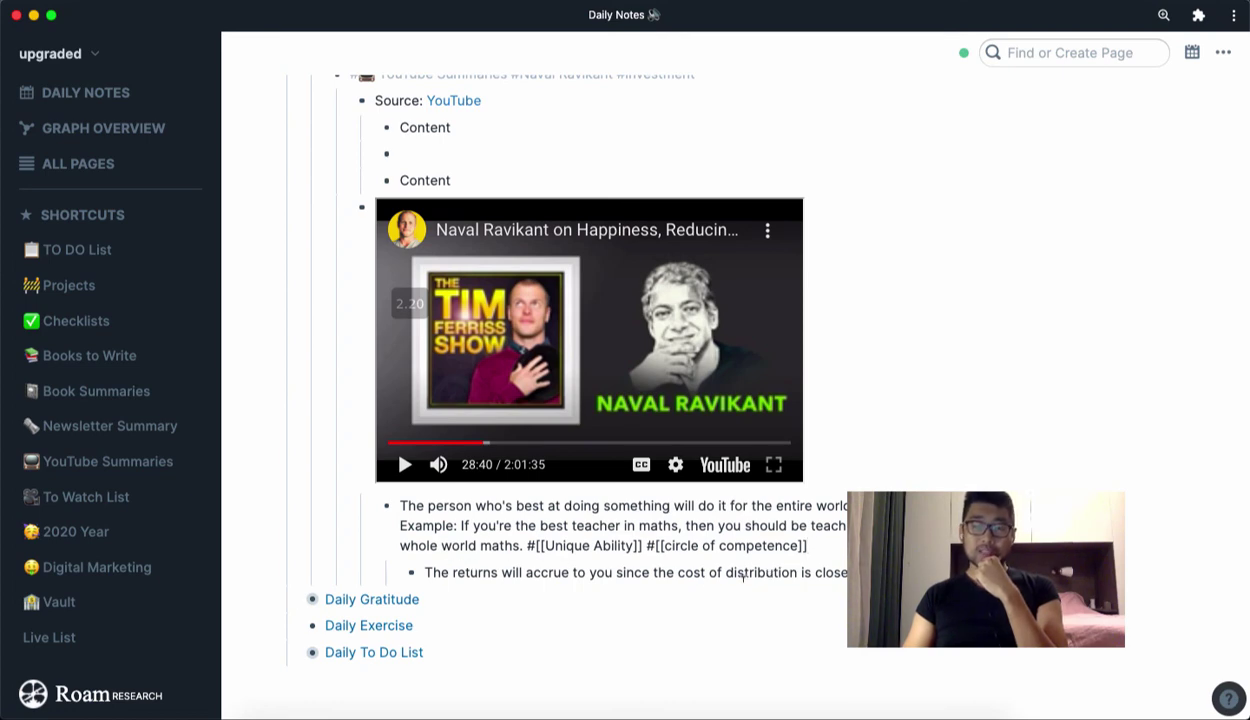
click(444, 568)
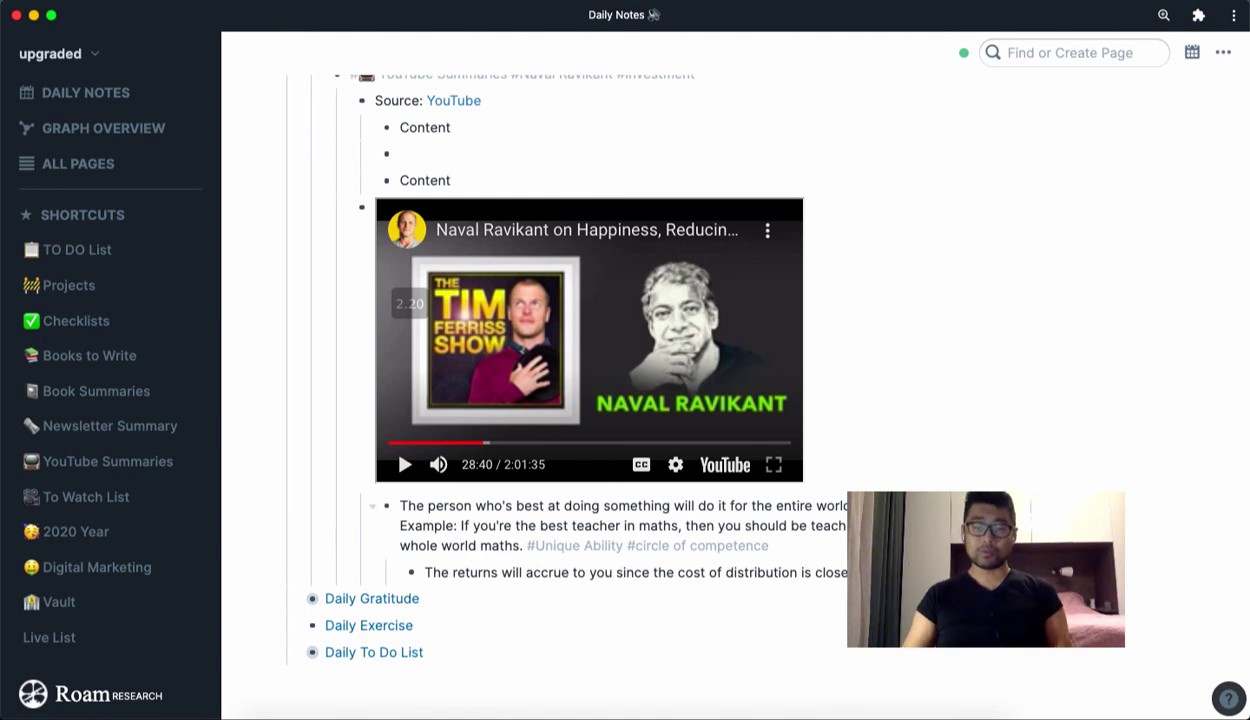
scroll(452, 572, up, 1)
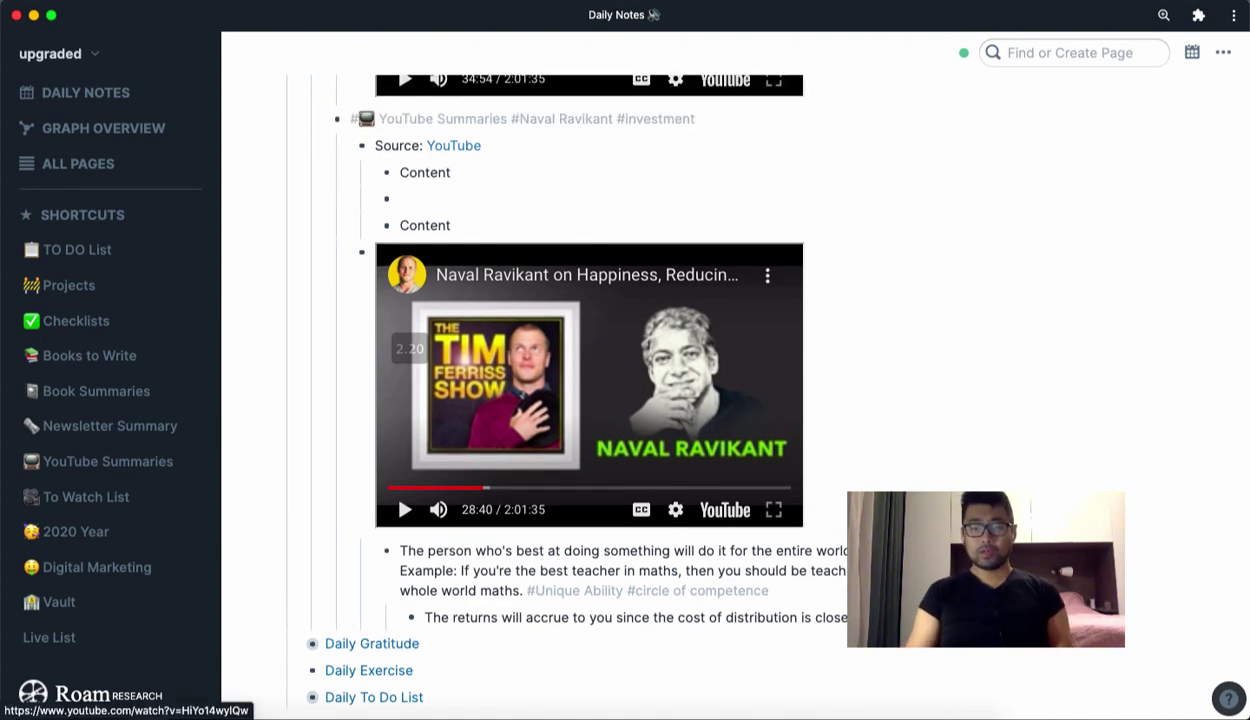
text(Winner Takes All]])
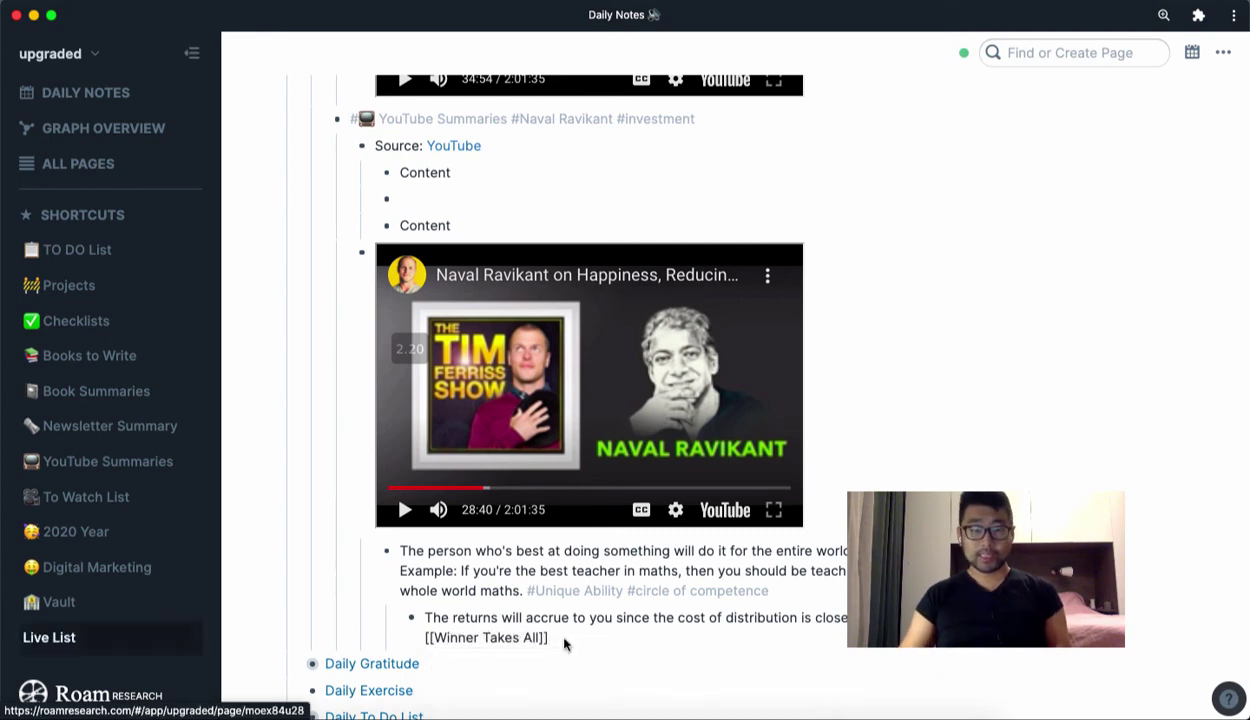
Open the YouTube Summaries page through the tag heading the video summary.
key(Up)
key(Up)
key(Up)
key(Up)
key(Up)
key(Up)
key(Up)
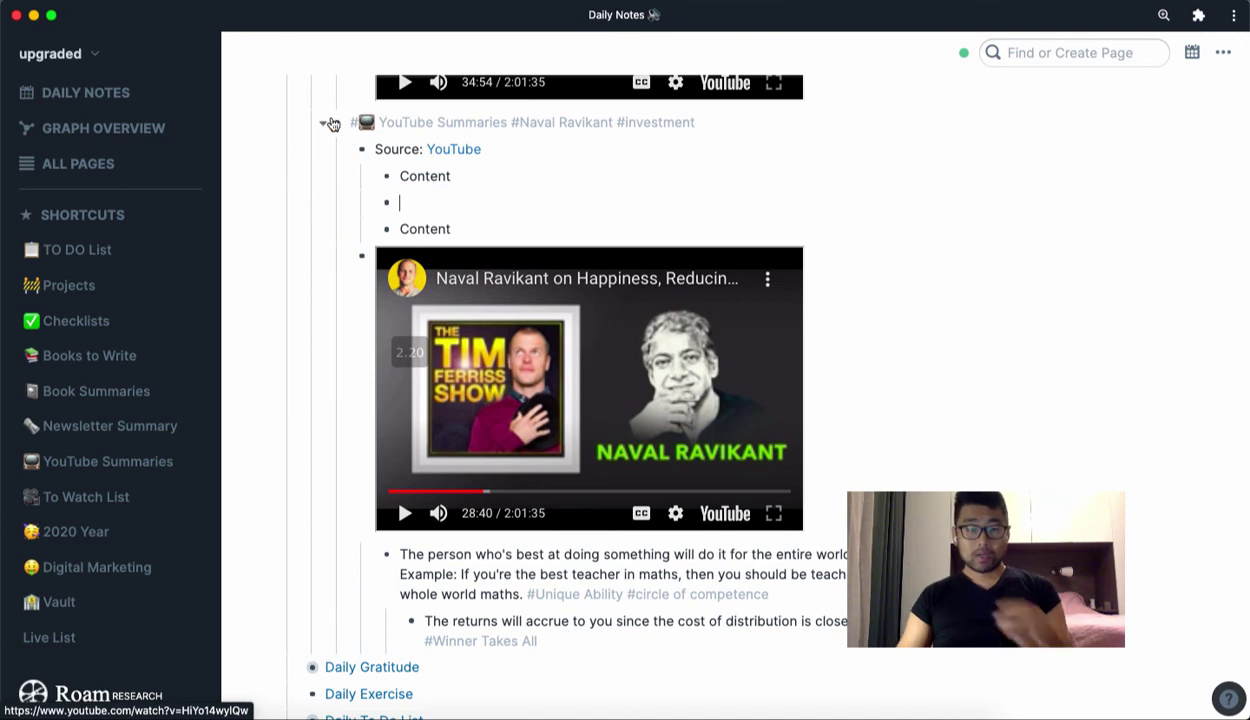
scroll(331, 113, up, 1)
scroll(331, 113, down, 1)
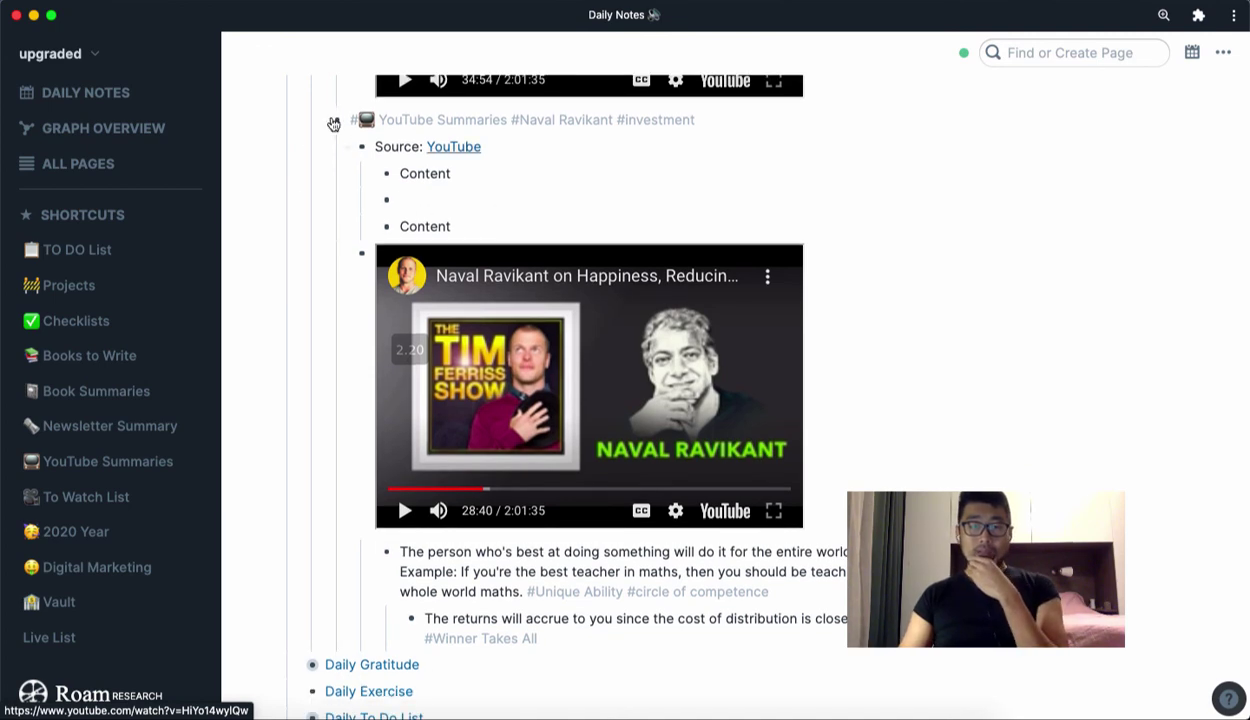
click(415, 127)
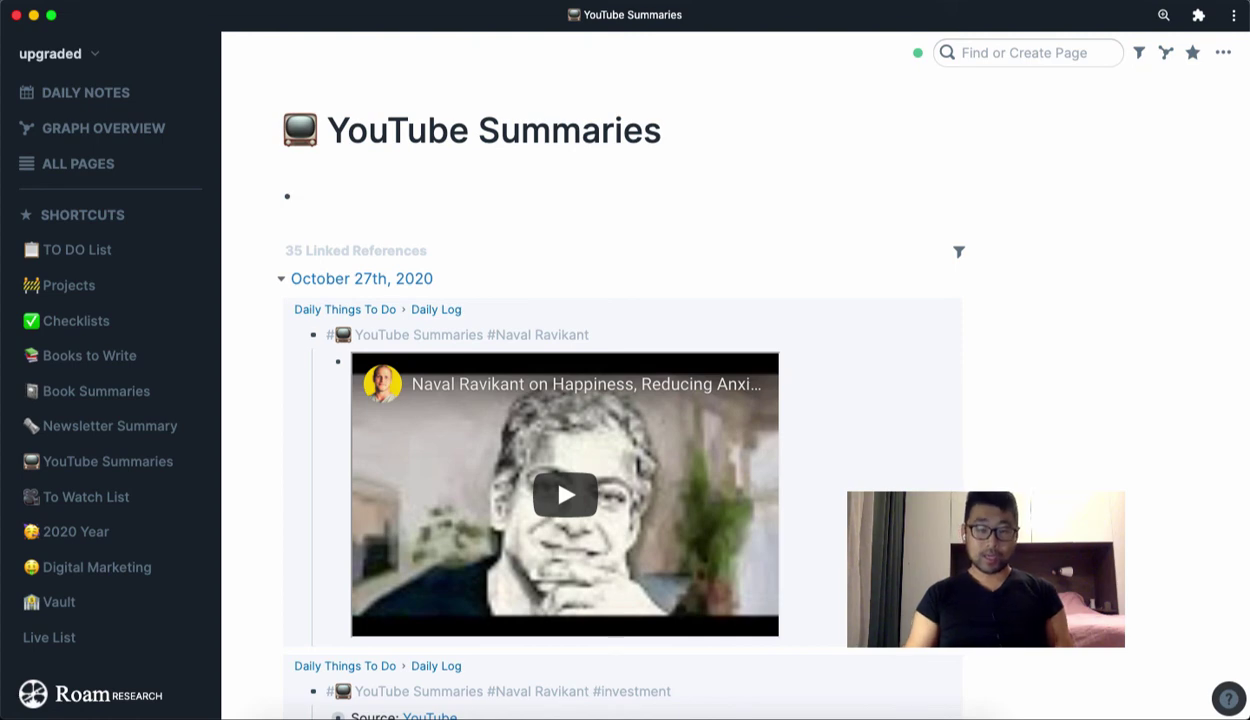
text([[Page)
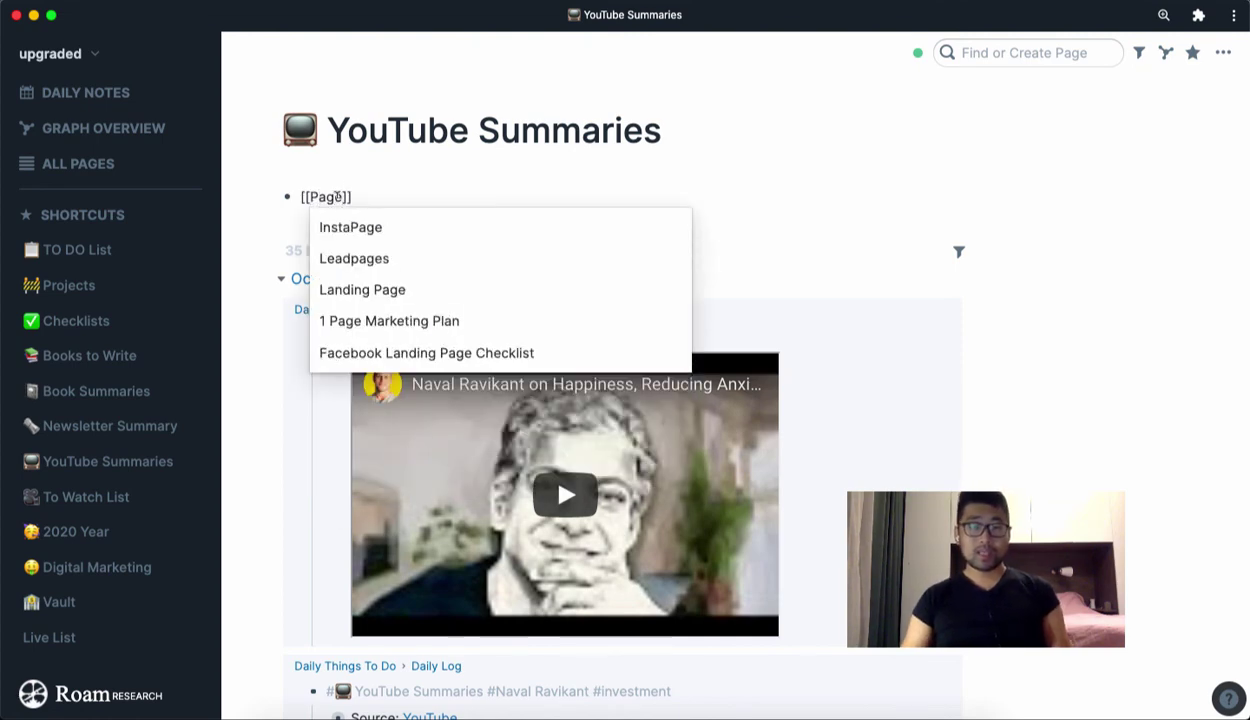
key(super+a)
key(BackSpace)
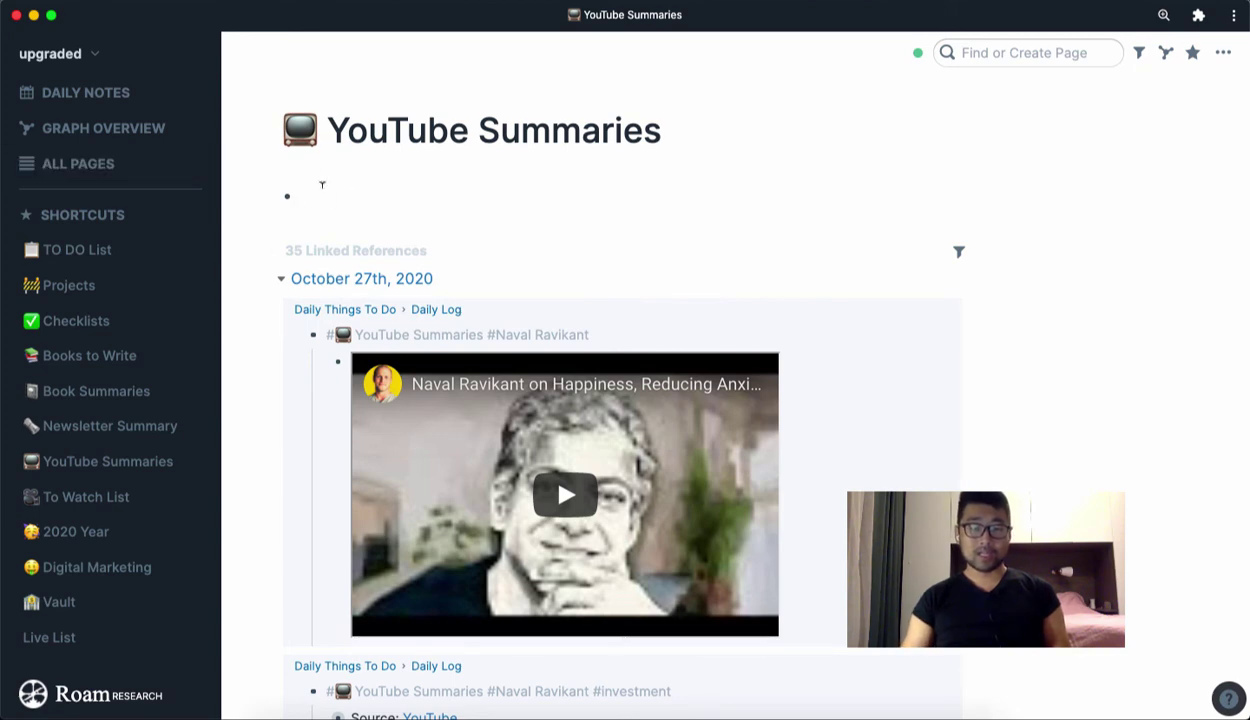